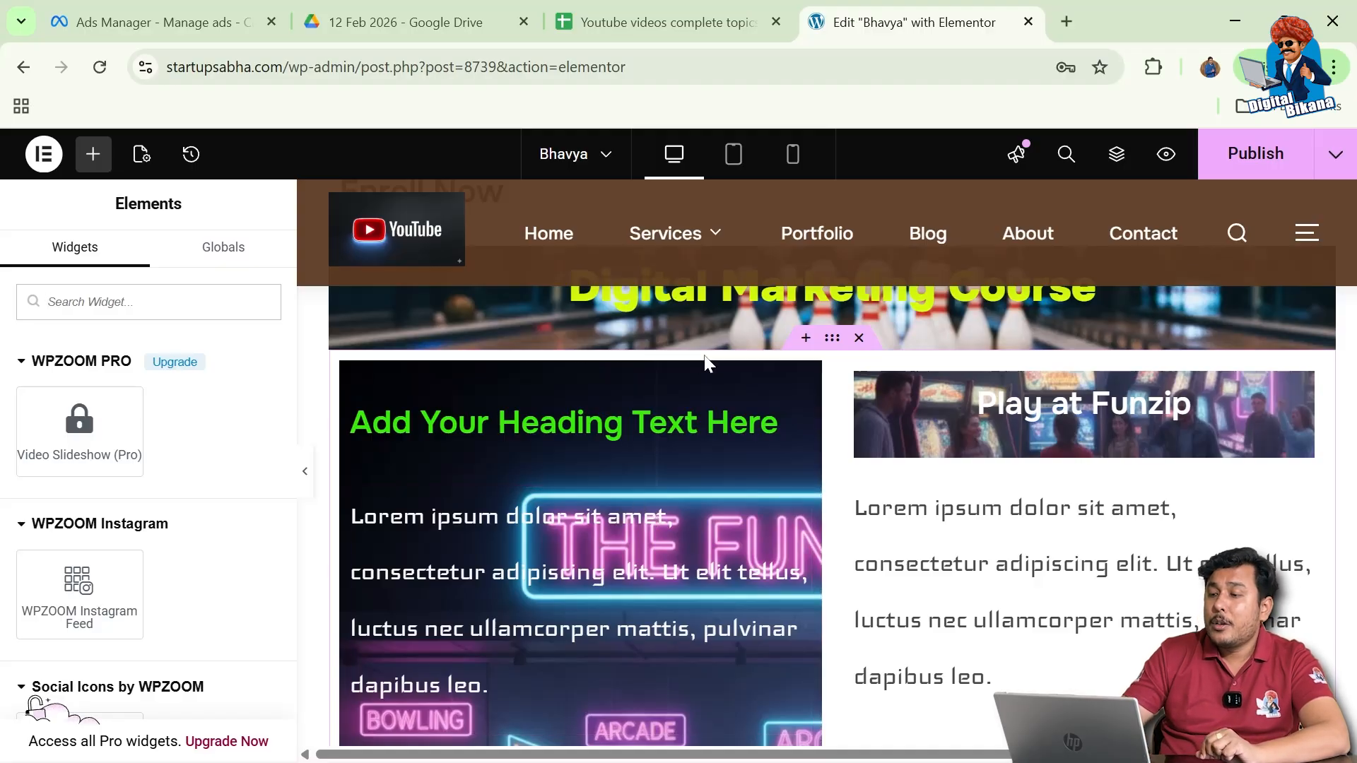
- Open the green heading for editing, link its margin values and set the margin to 0 px on all sides
click(569, 433)
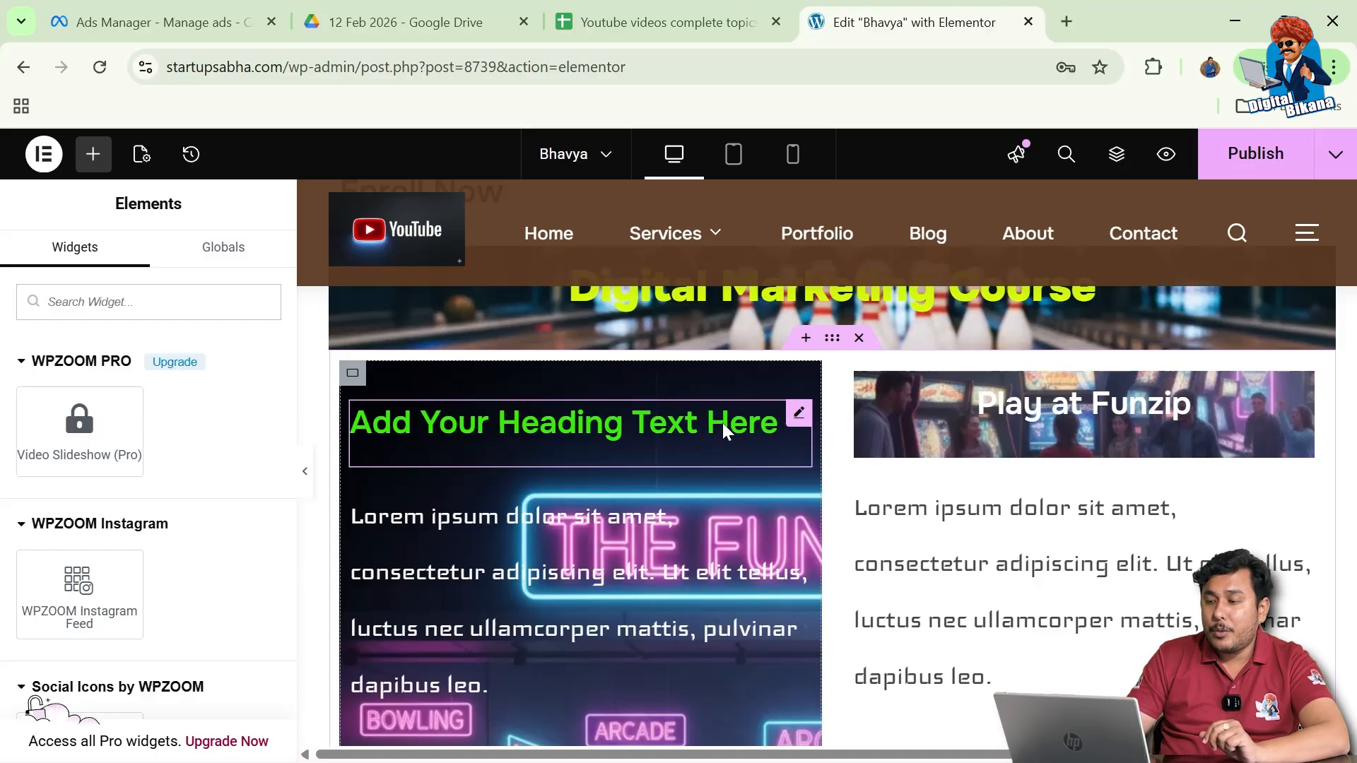
click(799, 417)
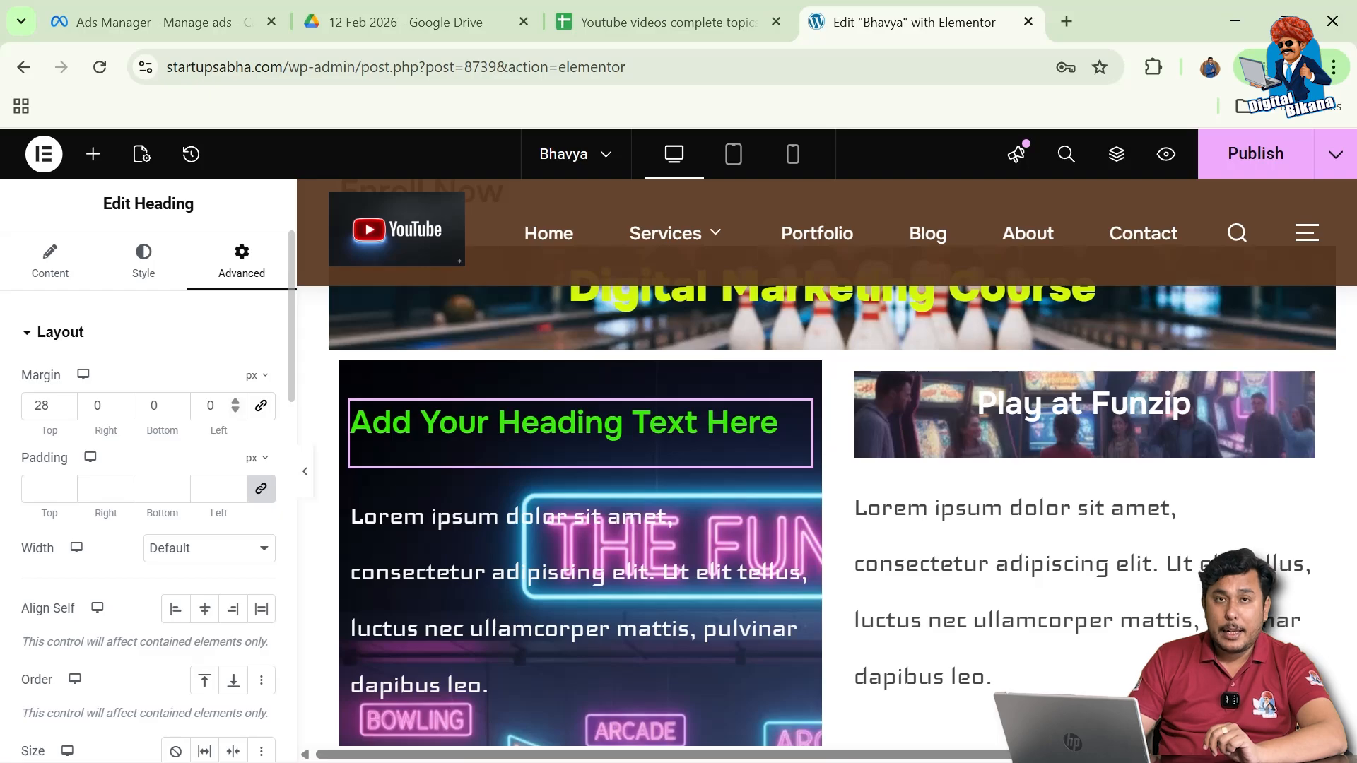
click(261, 409)
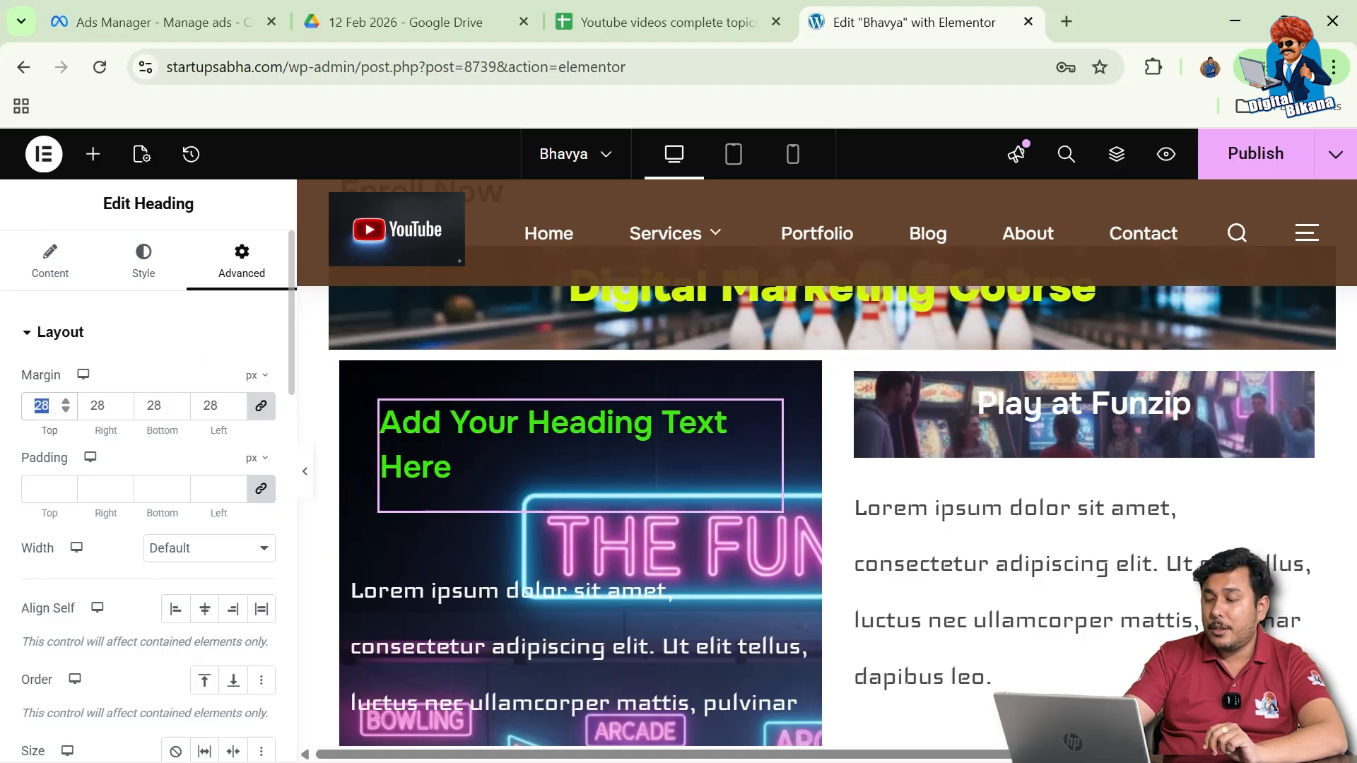
text(0)
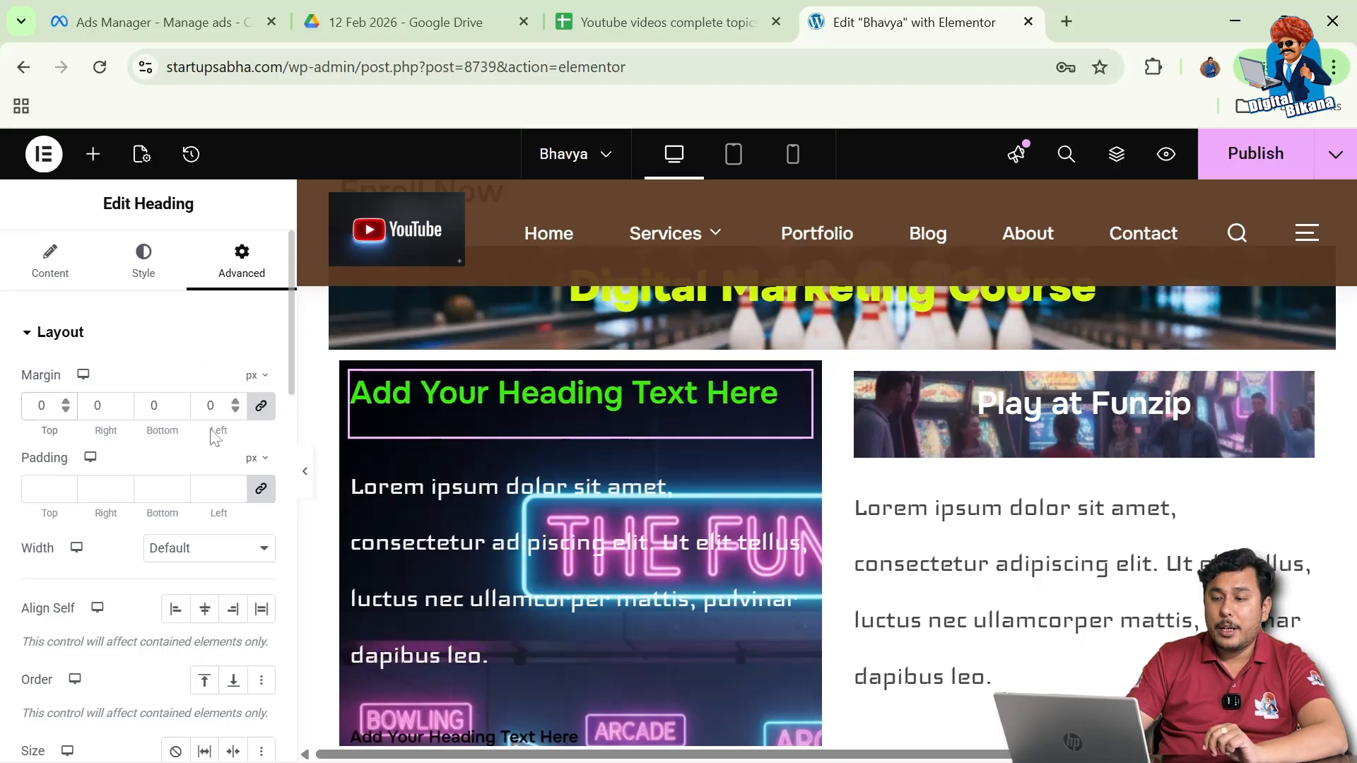
- Unlink the heading's margin values and raise only the top margin to 17 px
click(257, 415)
click(66, 403)
click(65, 402)
click(66, 403)
click(66, 402)
click(66, 403)
click(66, 403)
click(65, 403)
click(66, 403)
click(66, 403)
click(66, 403)
click(66, 403)
click(66, 403)
click(66, 403)
click(66, 403)
click(66, 403)
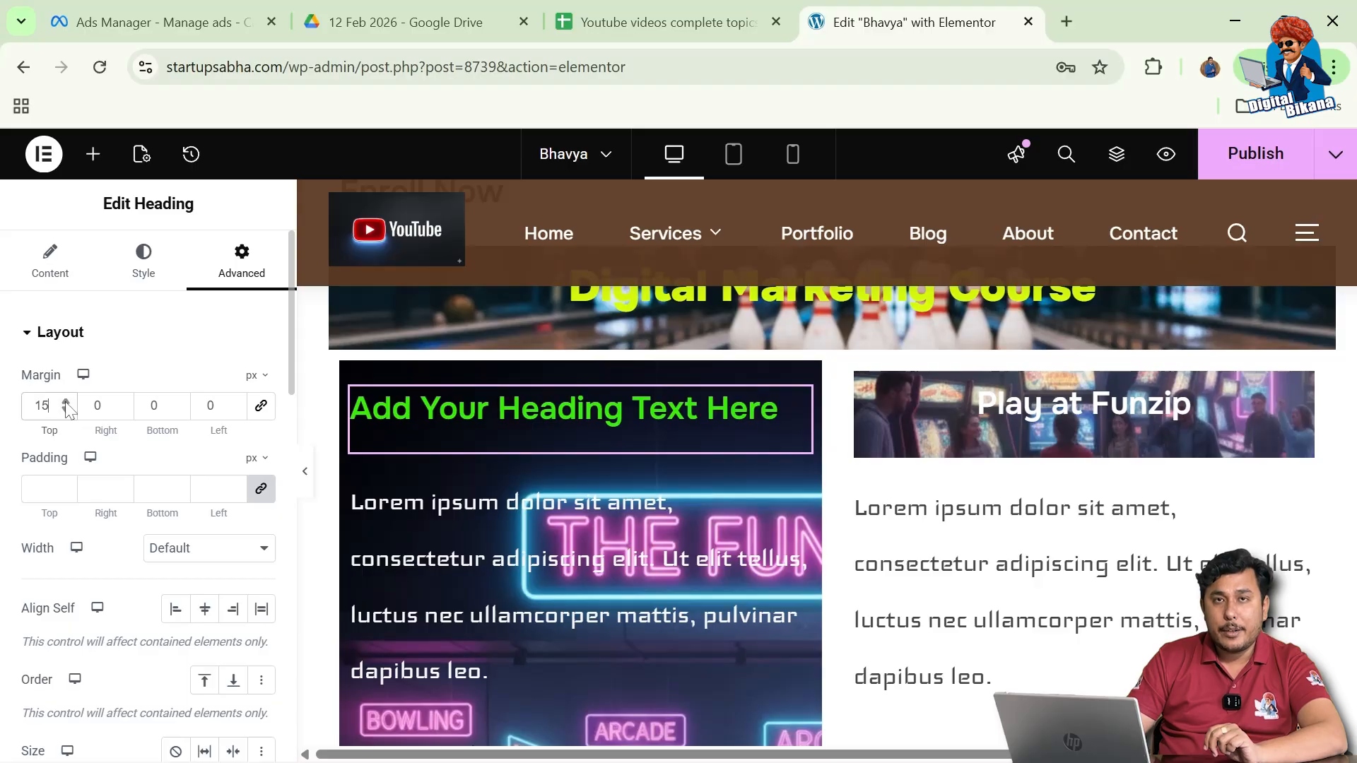
click(65, 403)
click(65, 403)
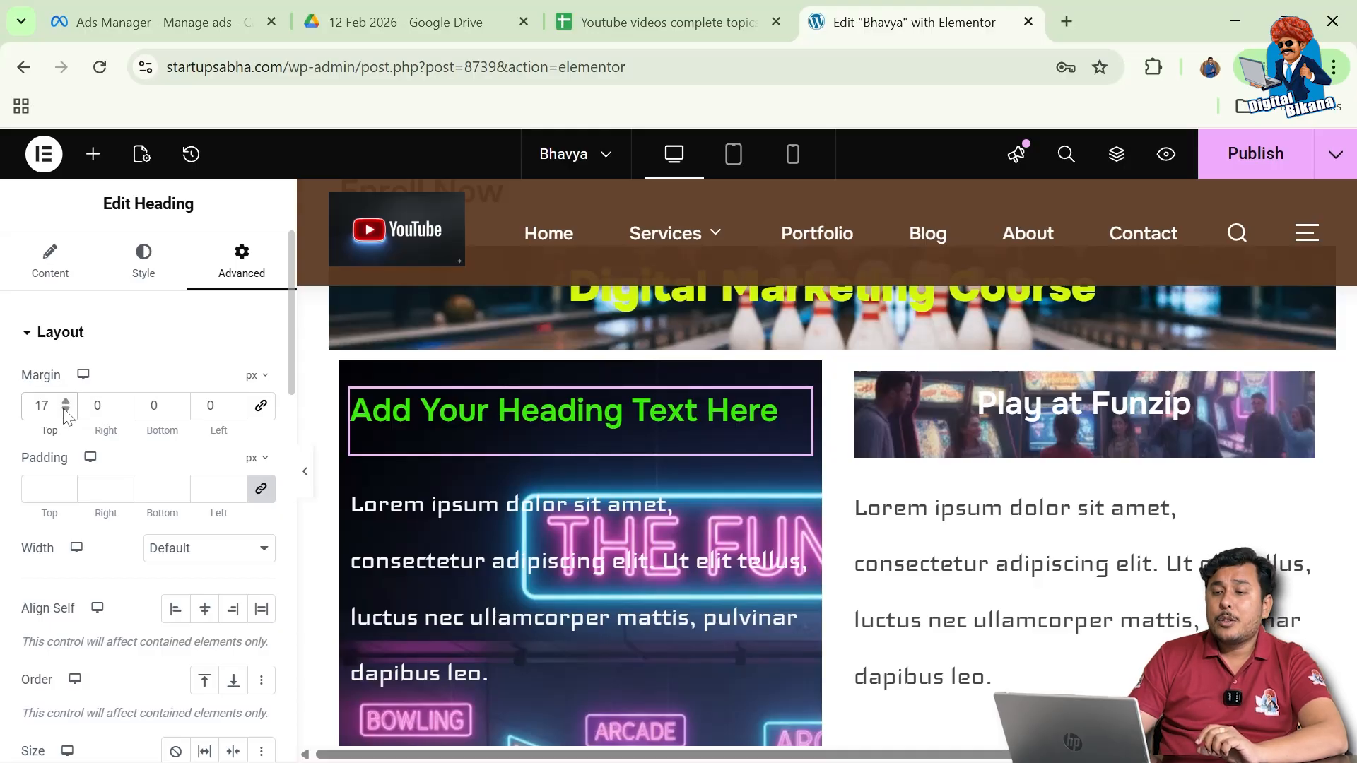
- Raise the heading's top margin to 25 px and further to 43 px
click(65, 409)
click(65, 402)
click(65, 402)
click(65, 402)
click(65, 402)
click(66, 403)
click(65, 402)
click(65, 402)
click(65, 402)
click(65, 402)
click(65, 402)
click(65, 402)
click(65, 402)
click(65, 402)
click(65, 403)
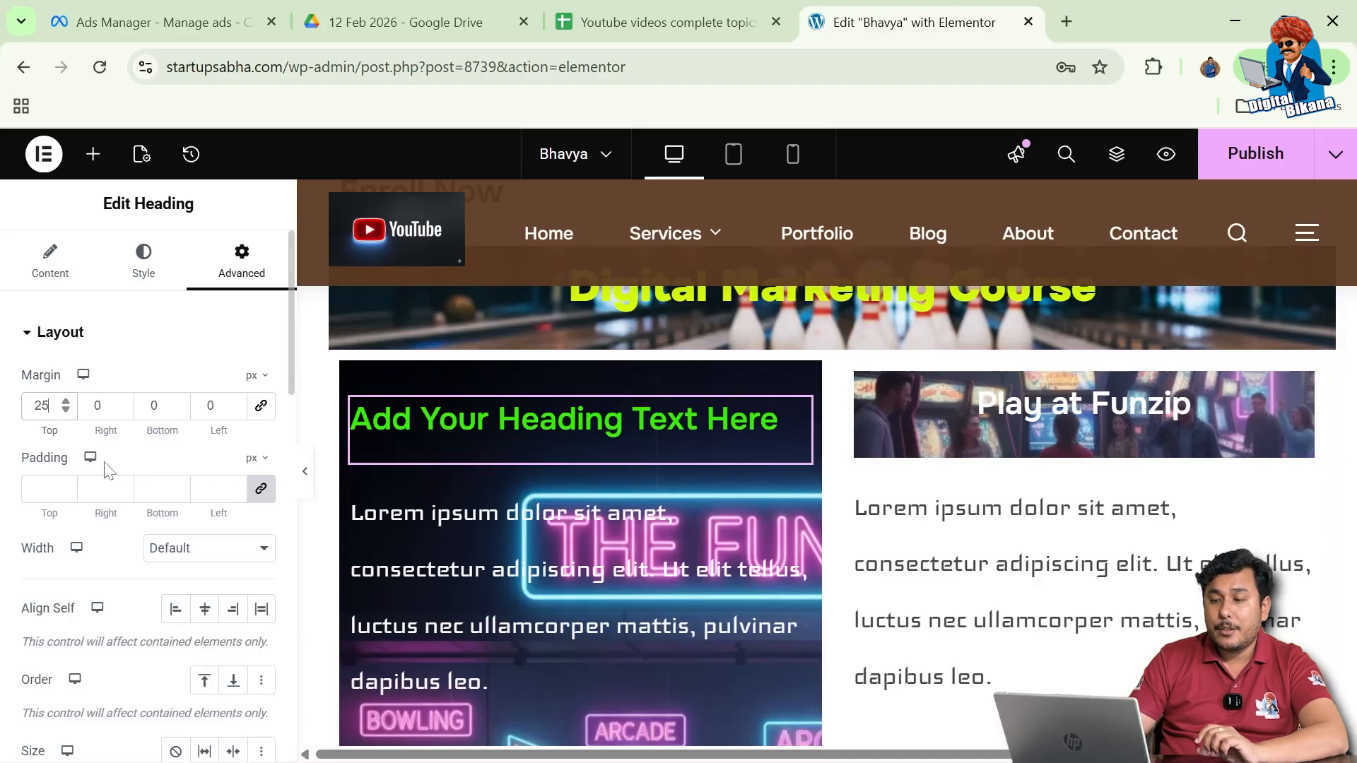
click(66, 405)
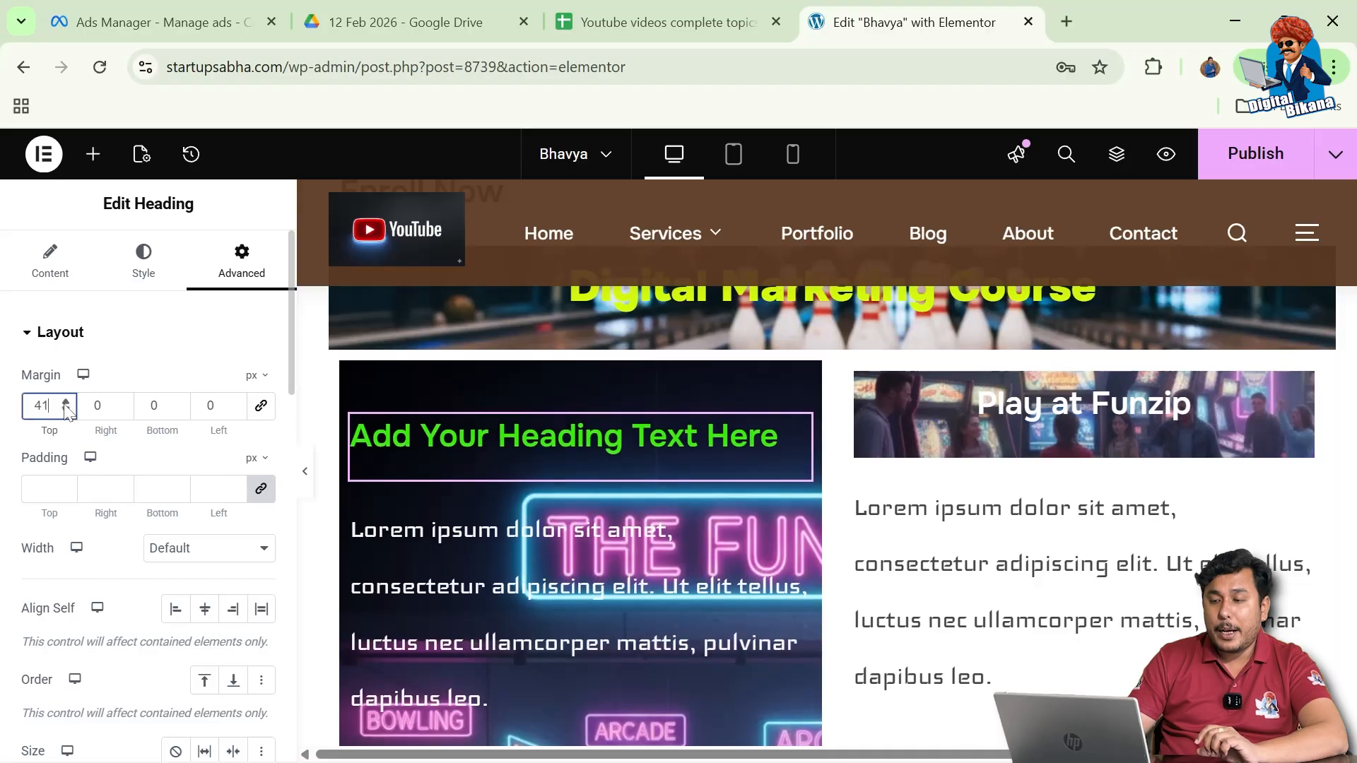
click(66, 410)
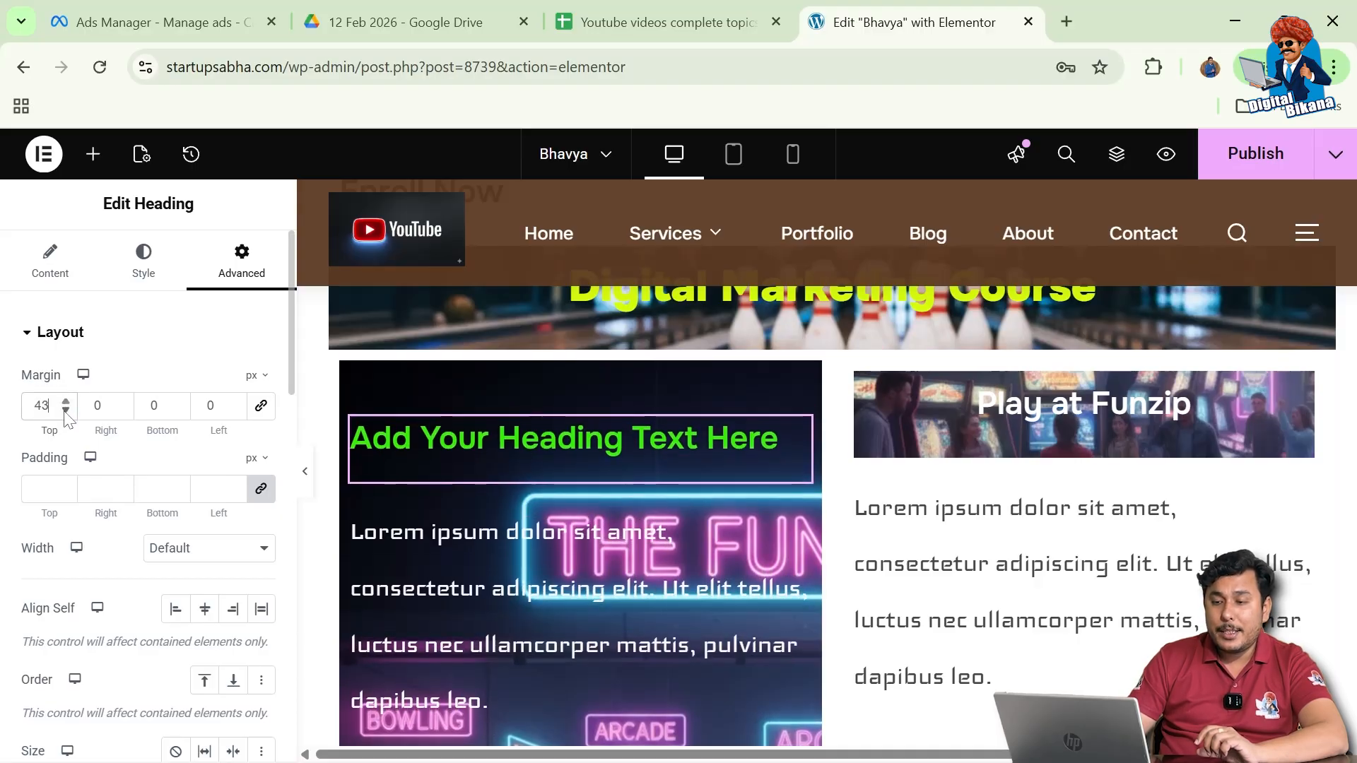
- Lower the heading's top margin through 16 px and 8 px down to 1 px
click(65, 411)
click(65, 411)
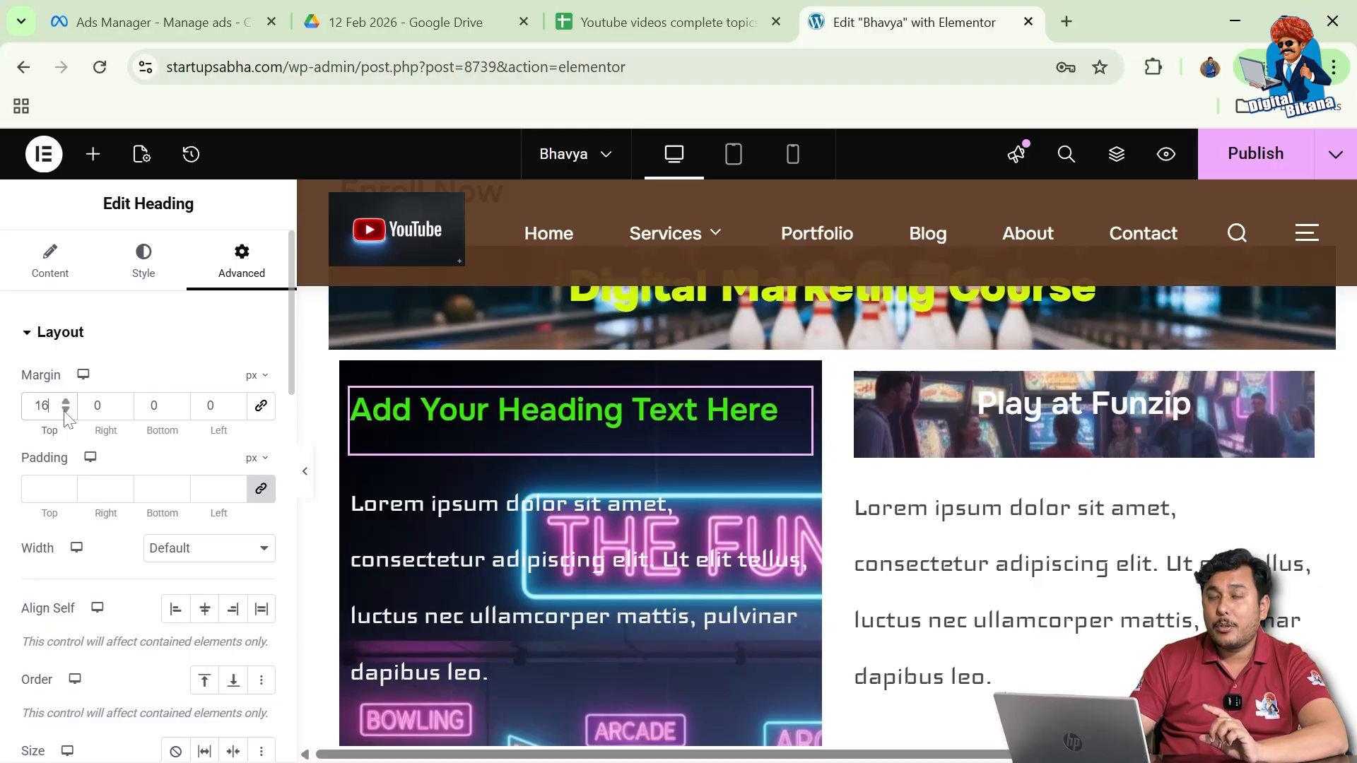
click(65, 410)
click(65, 411)
click(65, 411)
click(66, 410)
click(66, 411)
click(66, 411)
click(66, 411)
click(65, 411)
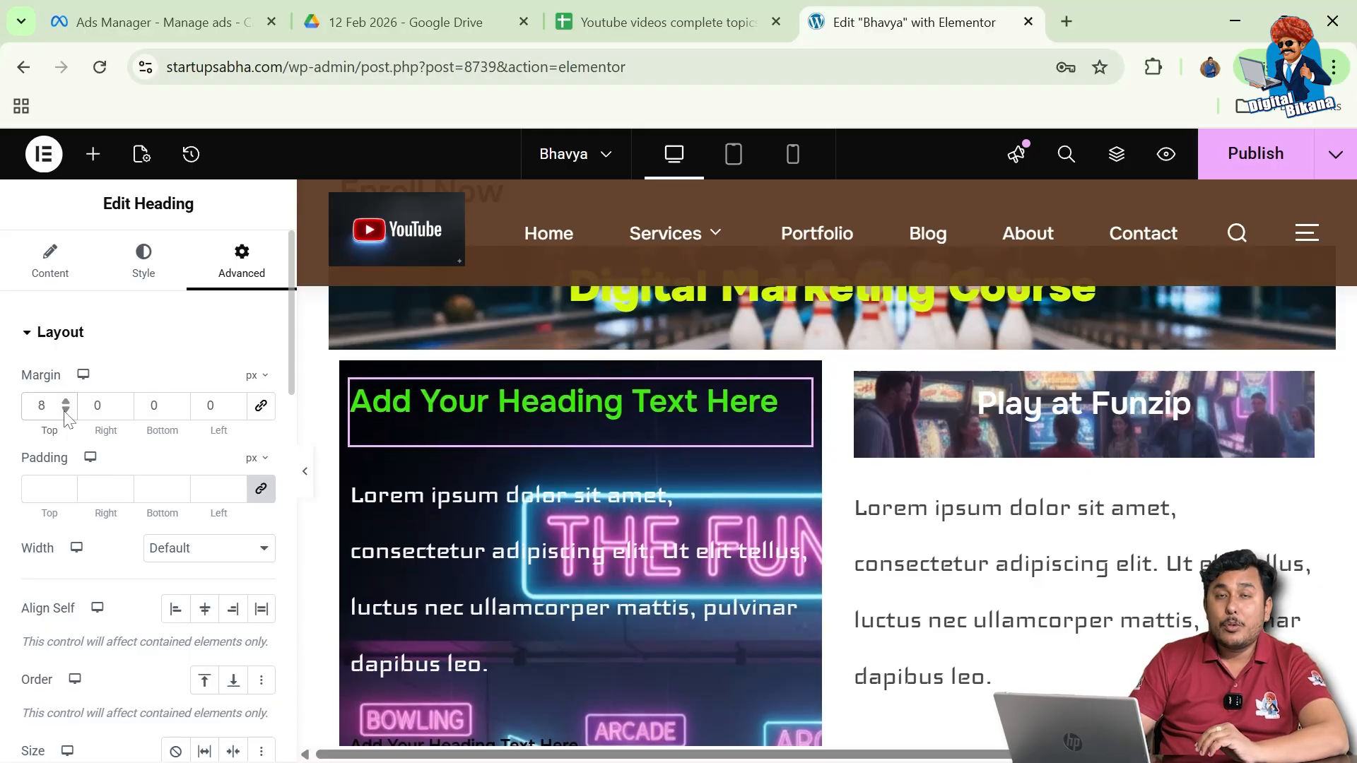
drag(66, 410, 68, 408)
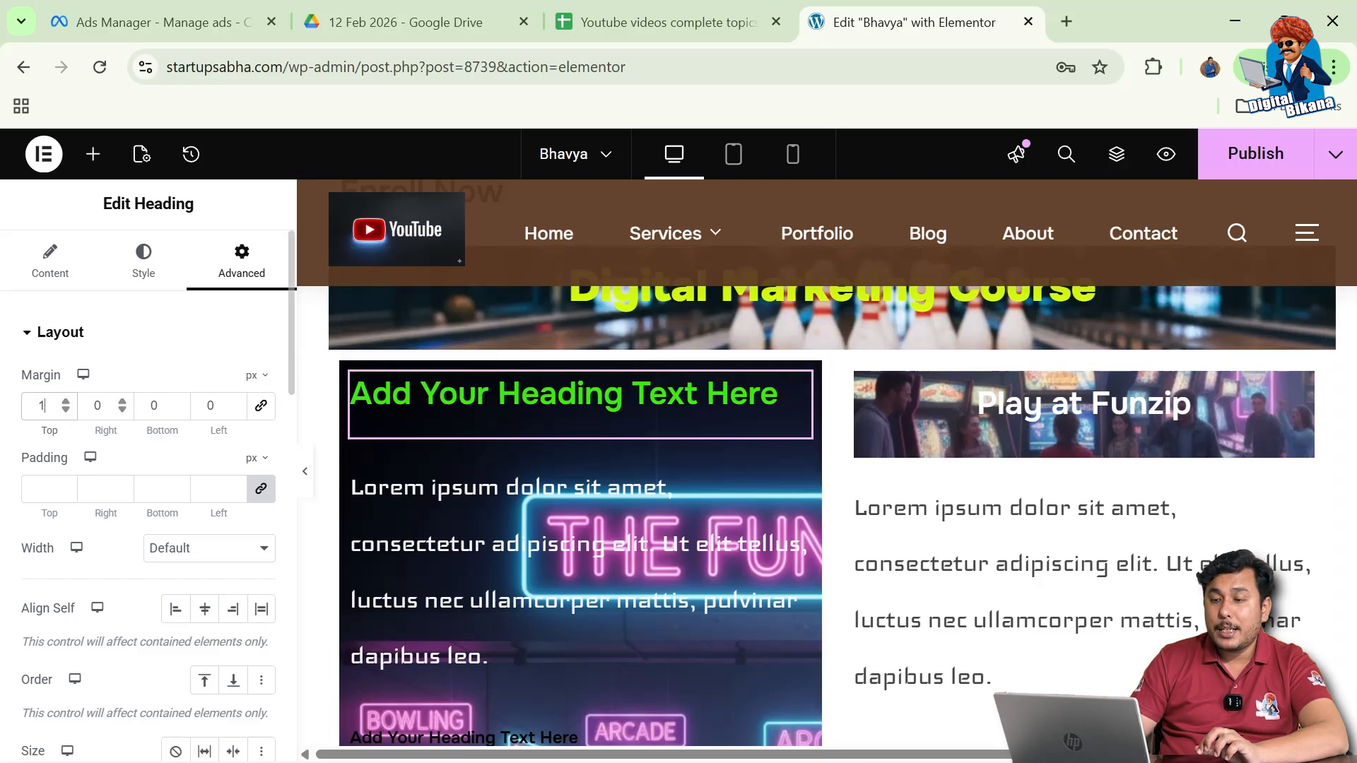
- Set the heading's top margin to 13 px and its right margin to 26 px
drag(66, 401, 67, 402)
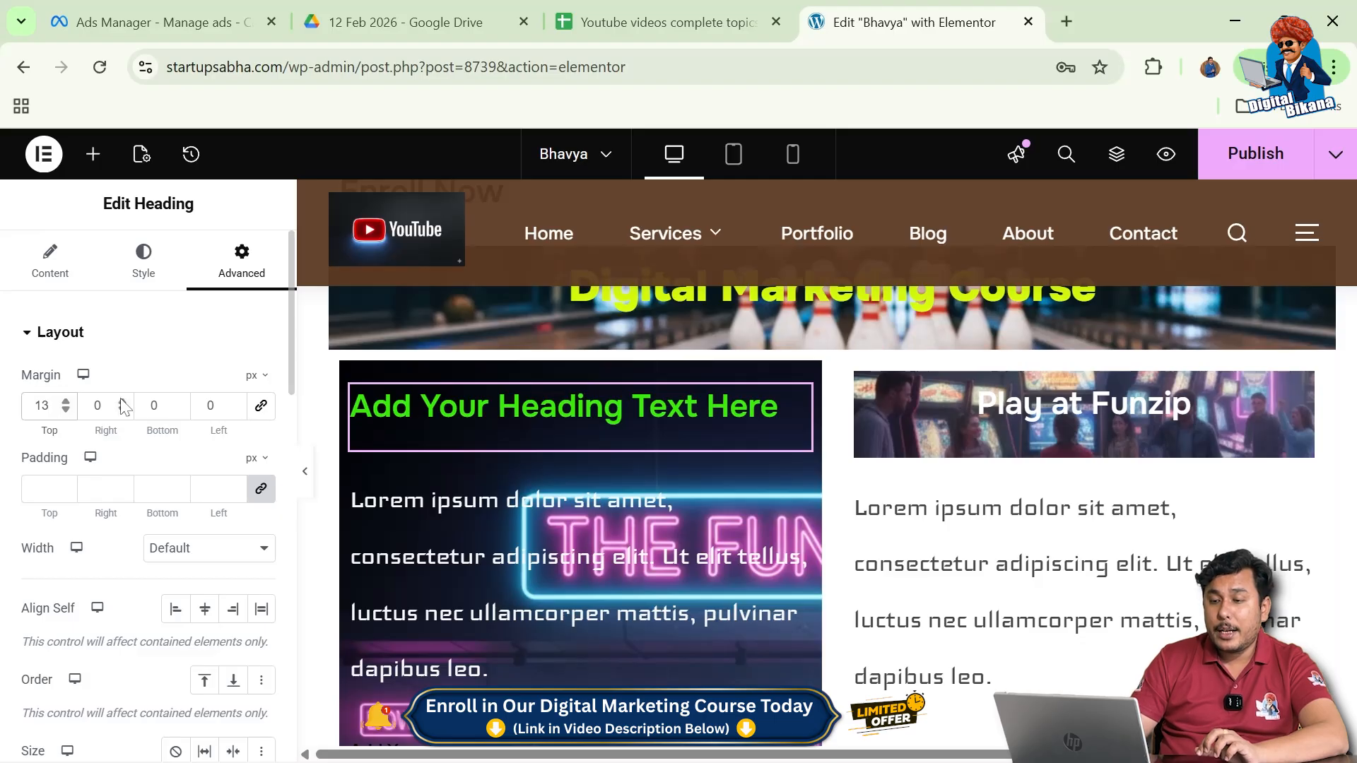
key(Tab)
text(13)
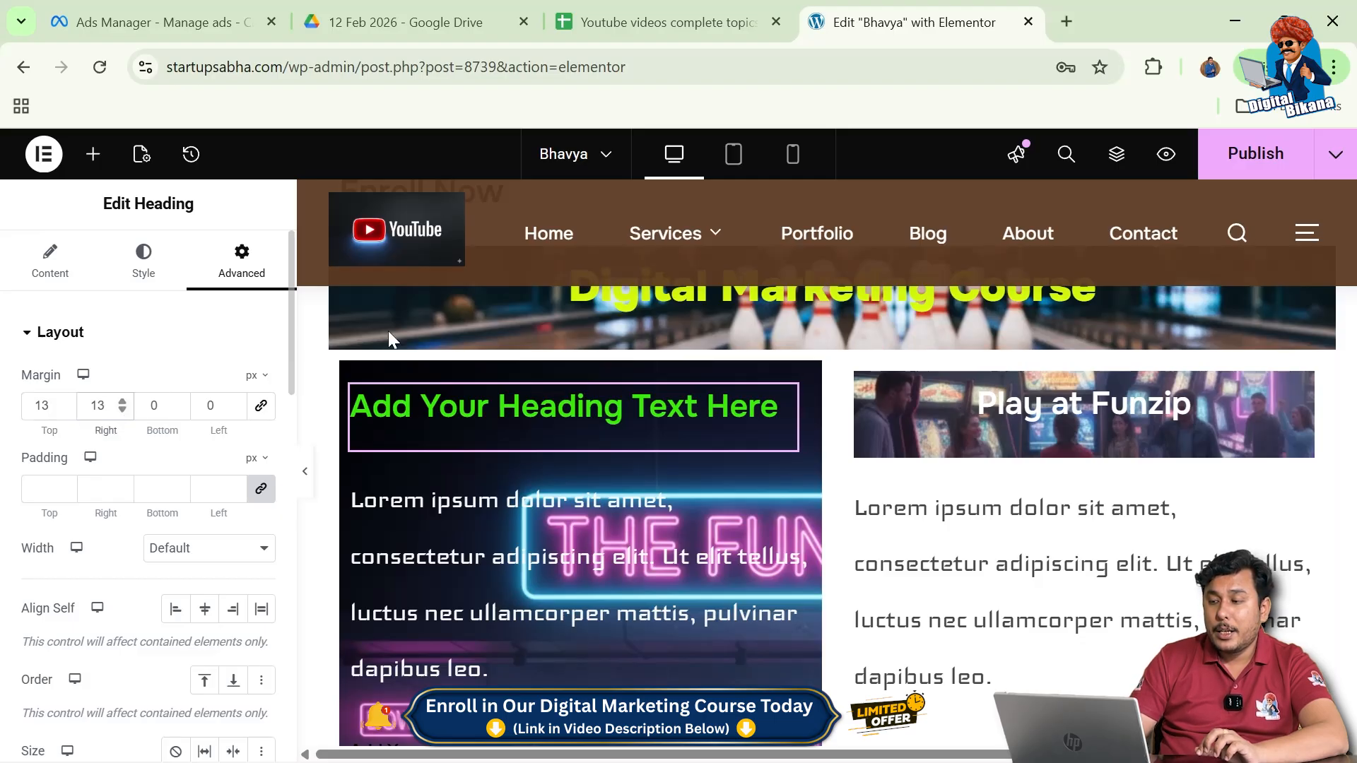
click(123, 402)
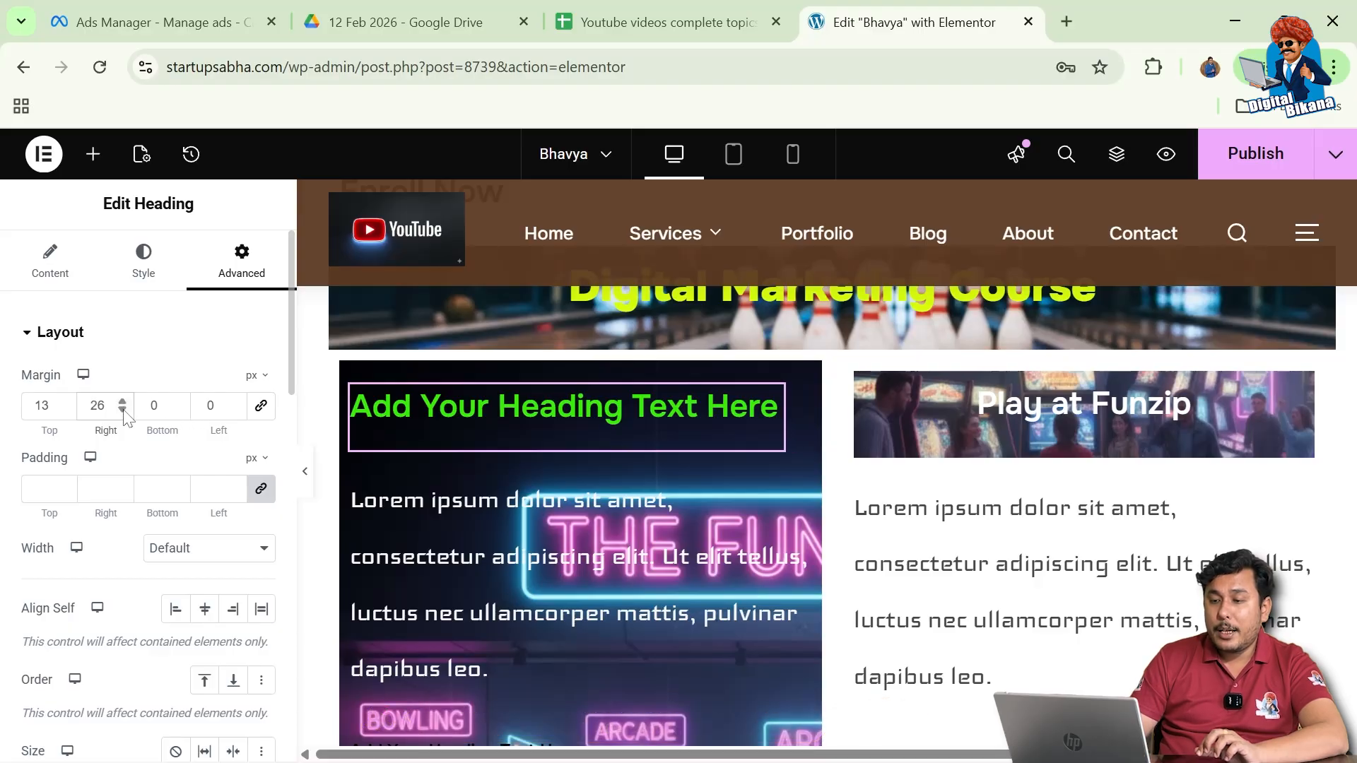
- Lower the heading's left margin to -63 px and bring it back up to -52 px
click(235, 410)
click(235, 411)
click(235, 411)
click(236, 411)
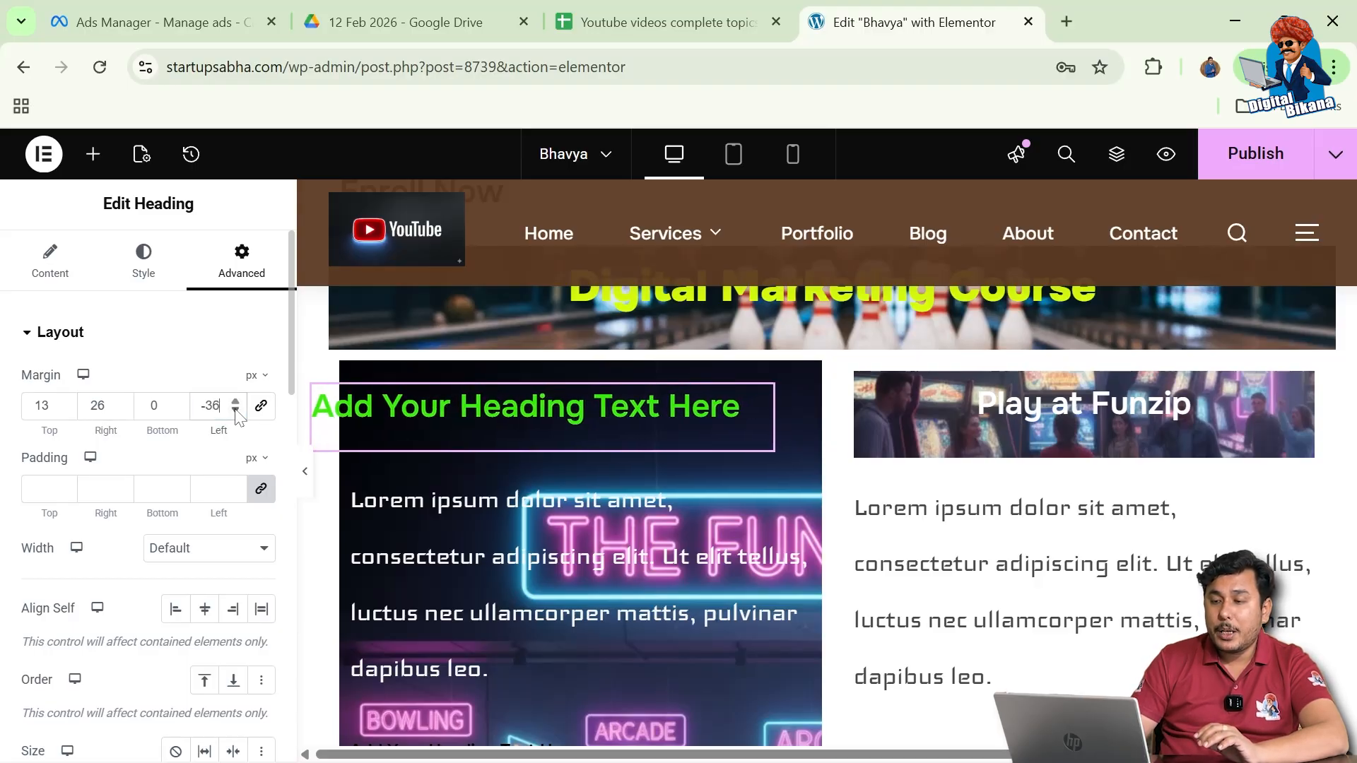
click(236, 410)
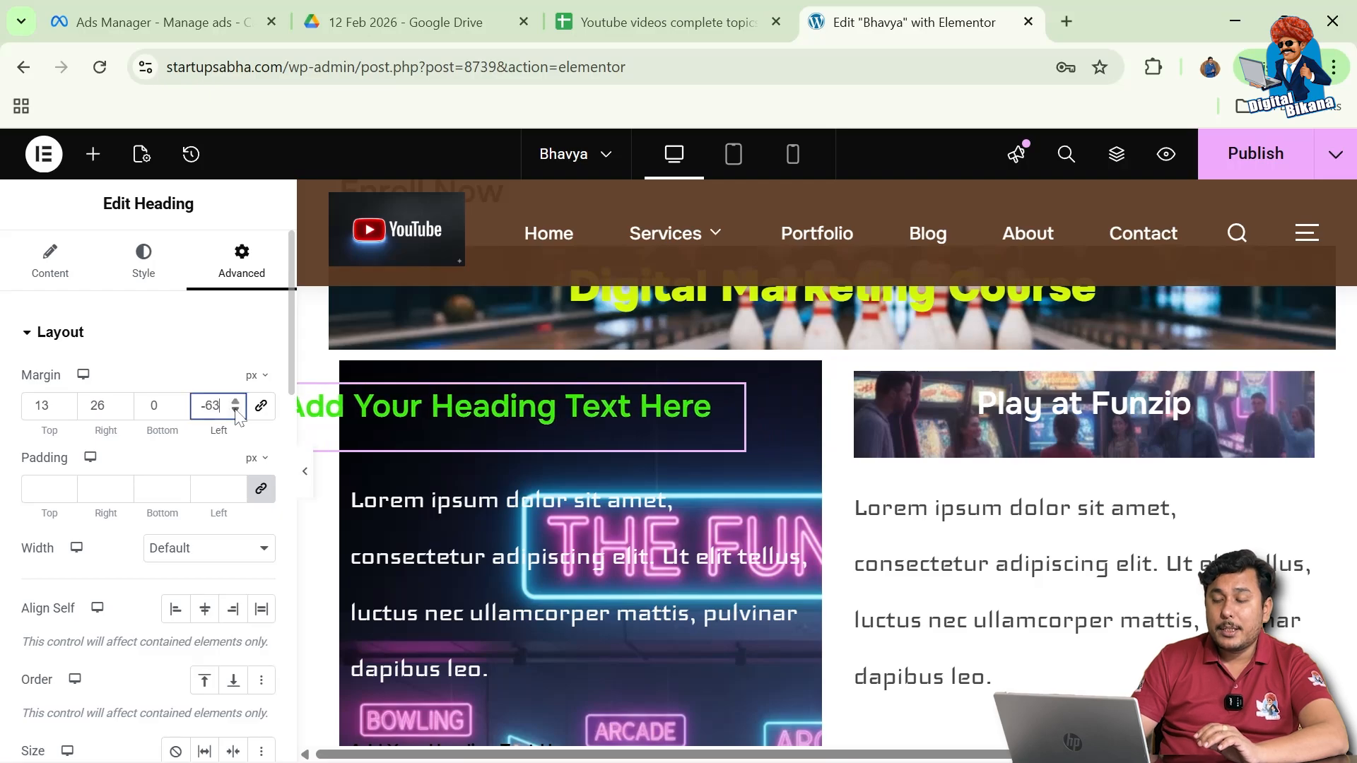
click(237, 402)
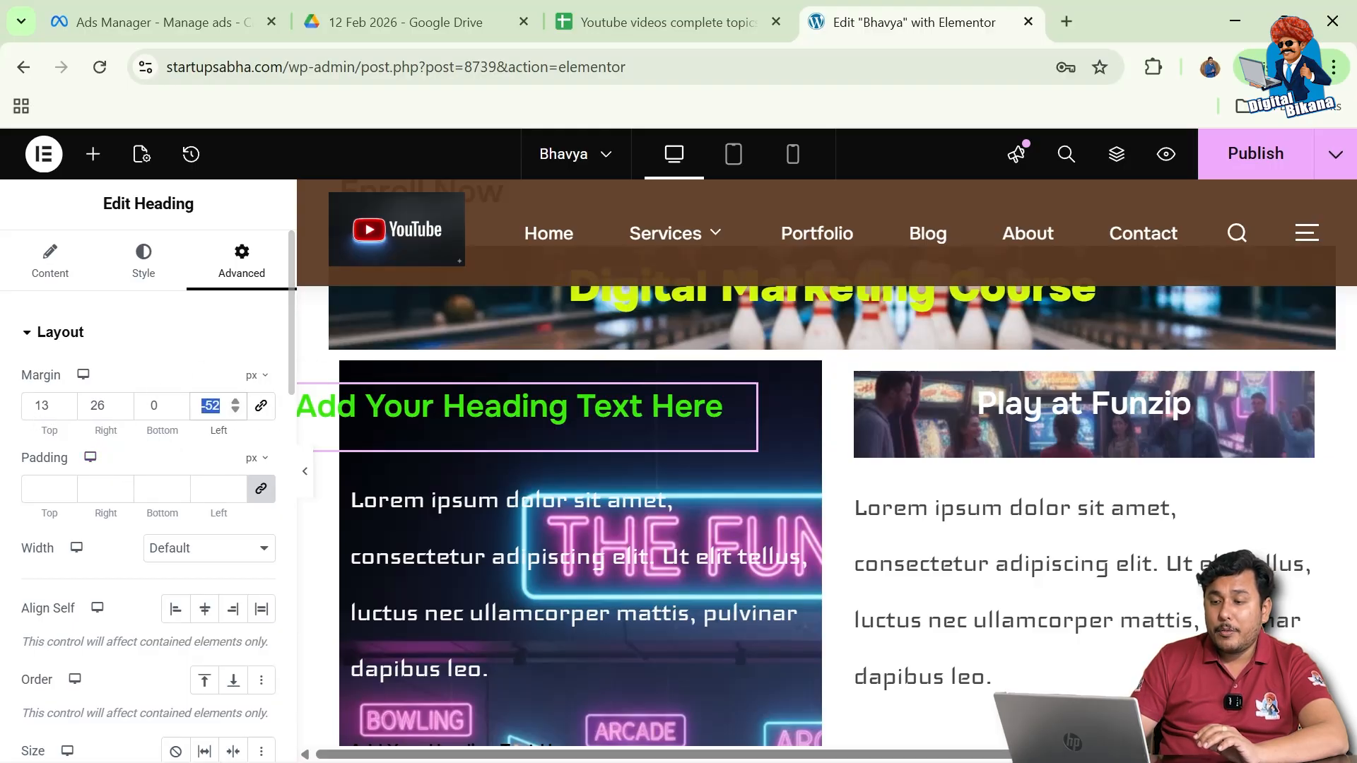
- Link the heading's margin values together again and reset all four sides to 0 px
click(259, 408)
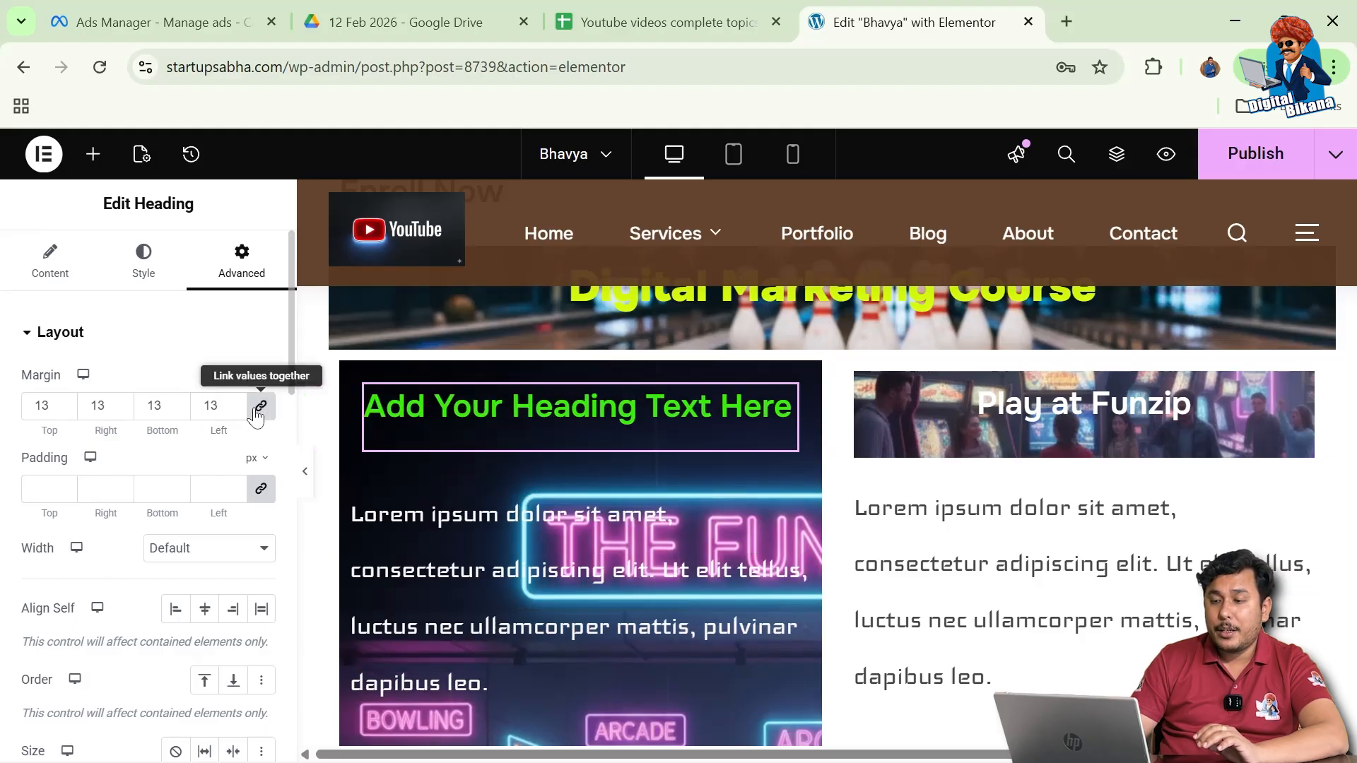
drag(53, 409, 4, 420)
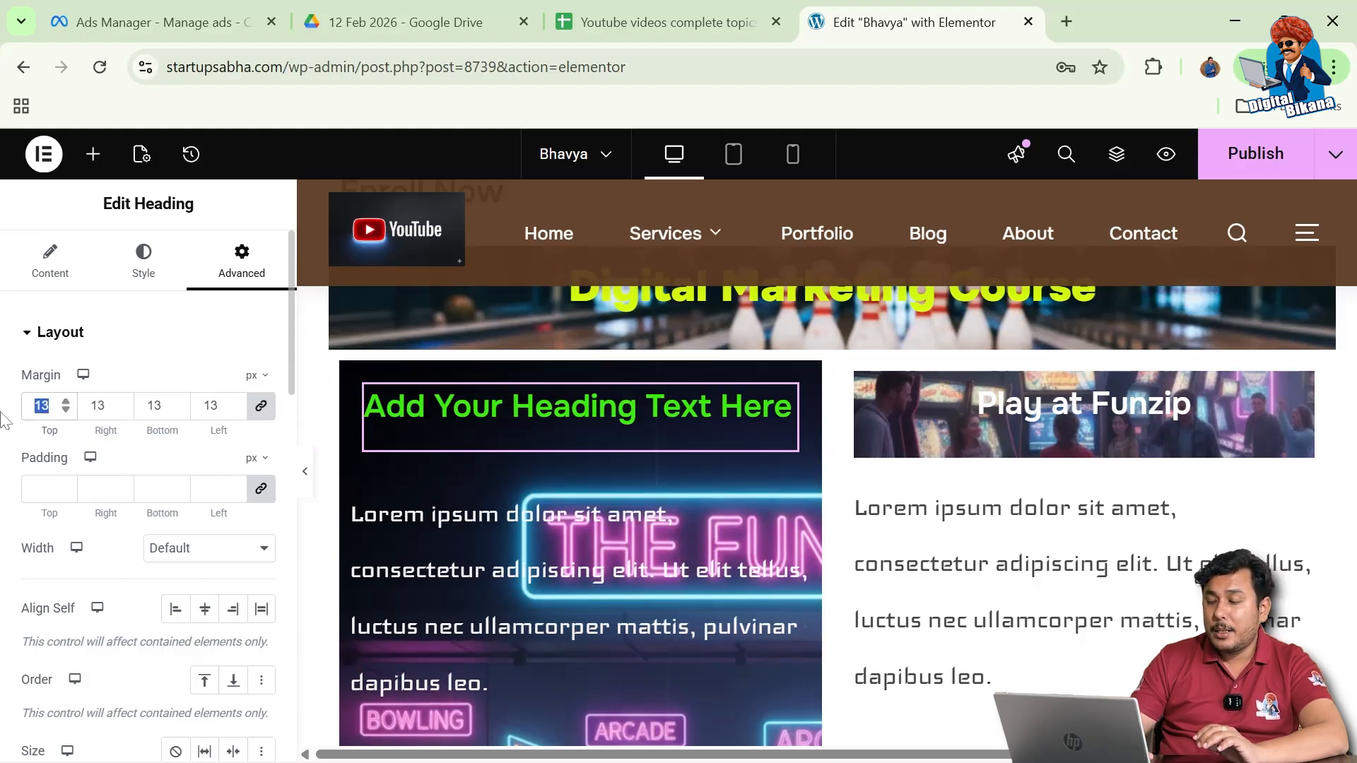
text(0)
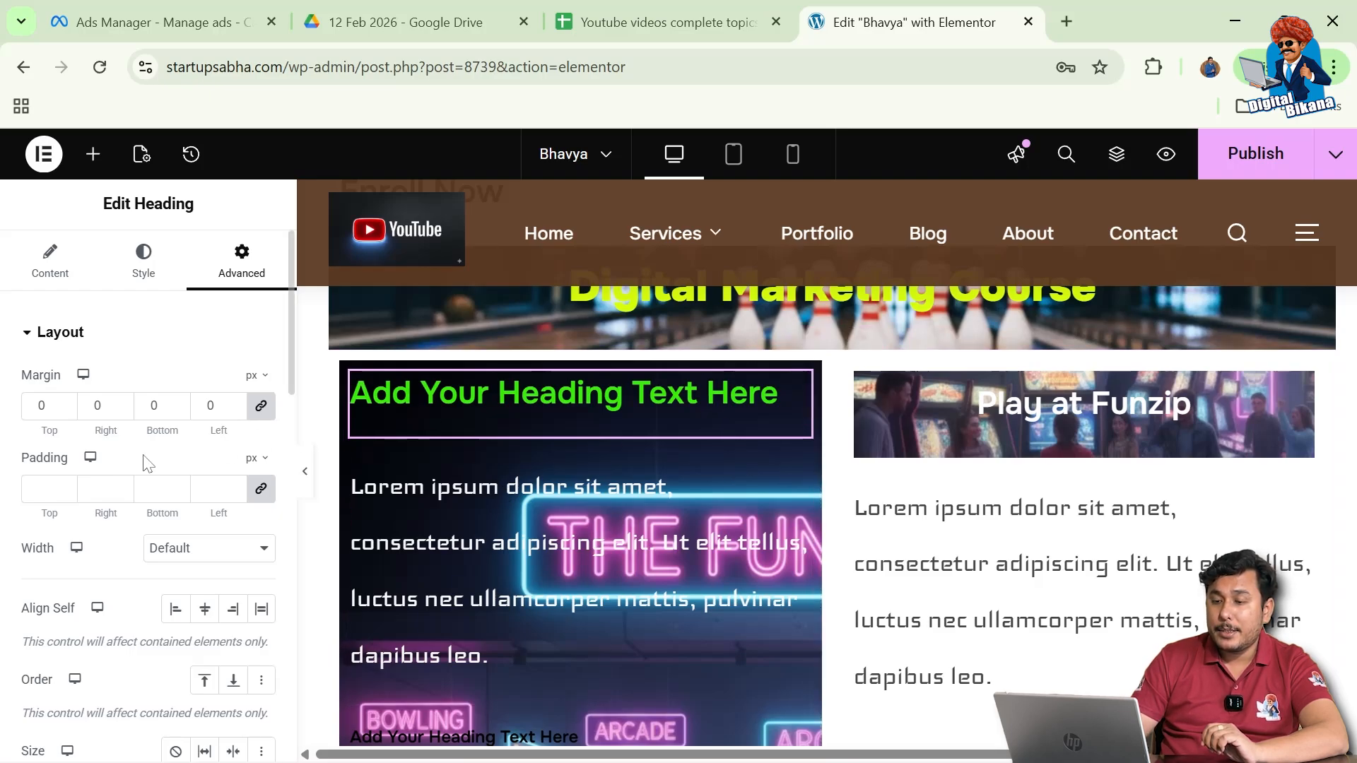
- Increase the heading's linked padding to 36 px and on to 55 px on all sides
click(66, 487)
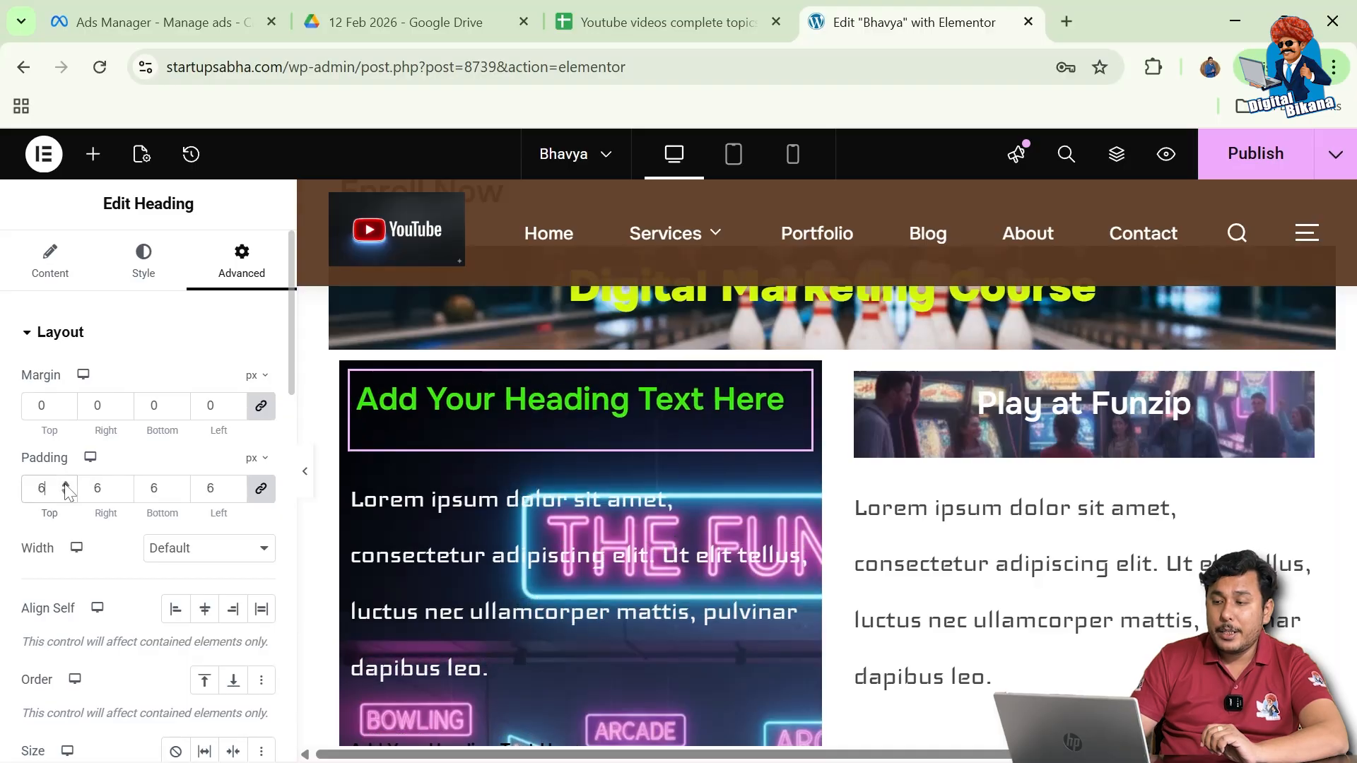
click(66, 485)
click(66, 487)
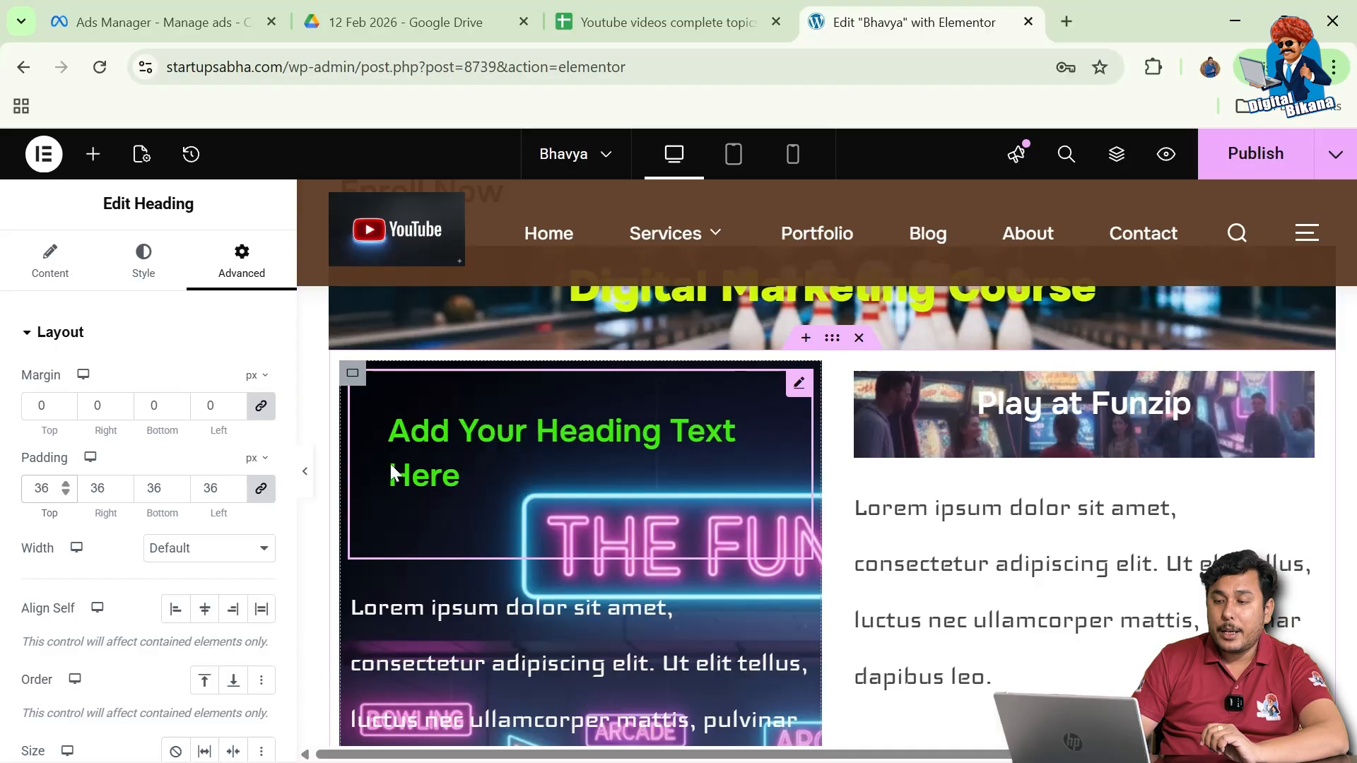
click(65, 483)
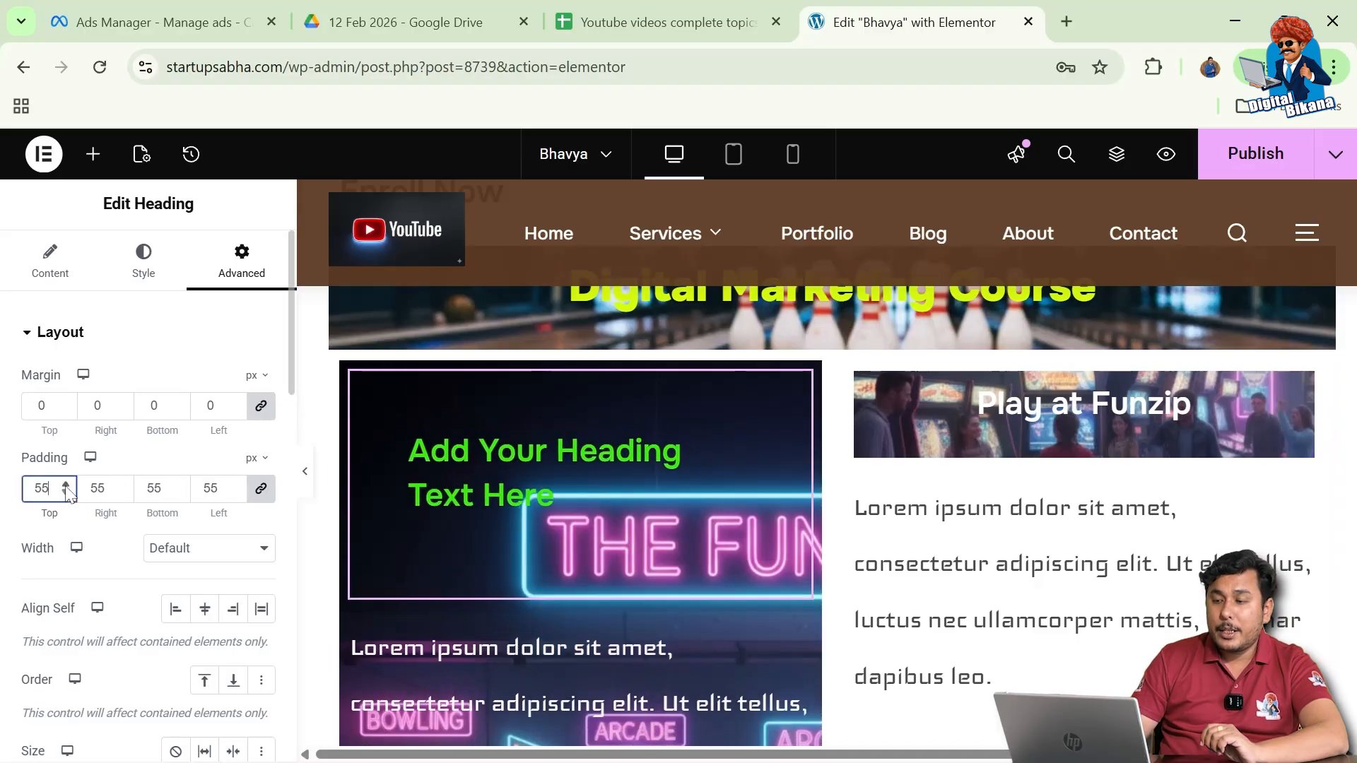
- Reduce the heading's linked padding to 0 px on all sides
click(66, 493)
click(65, 494)
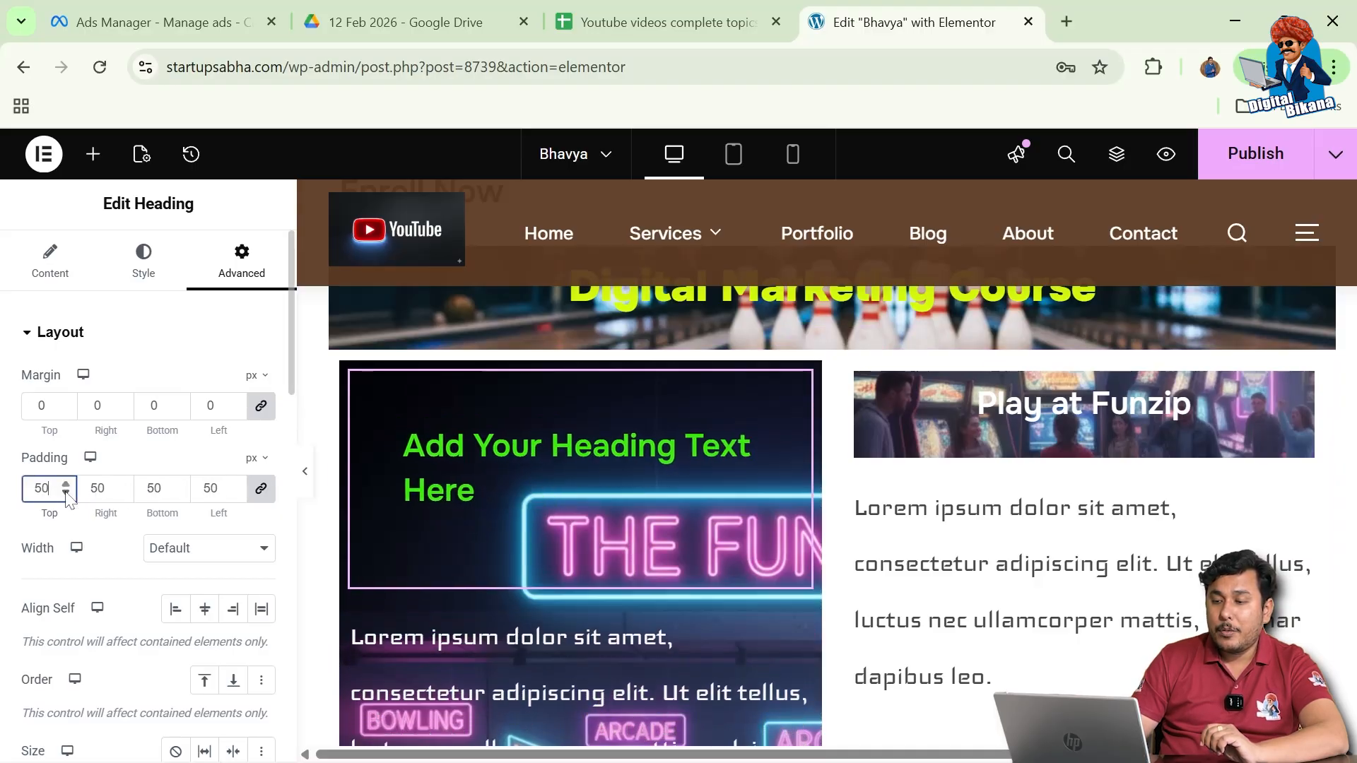
click(66, 493)
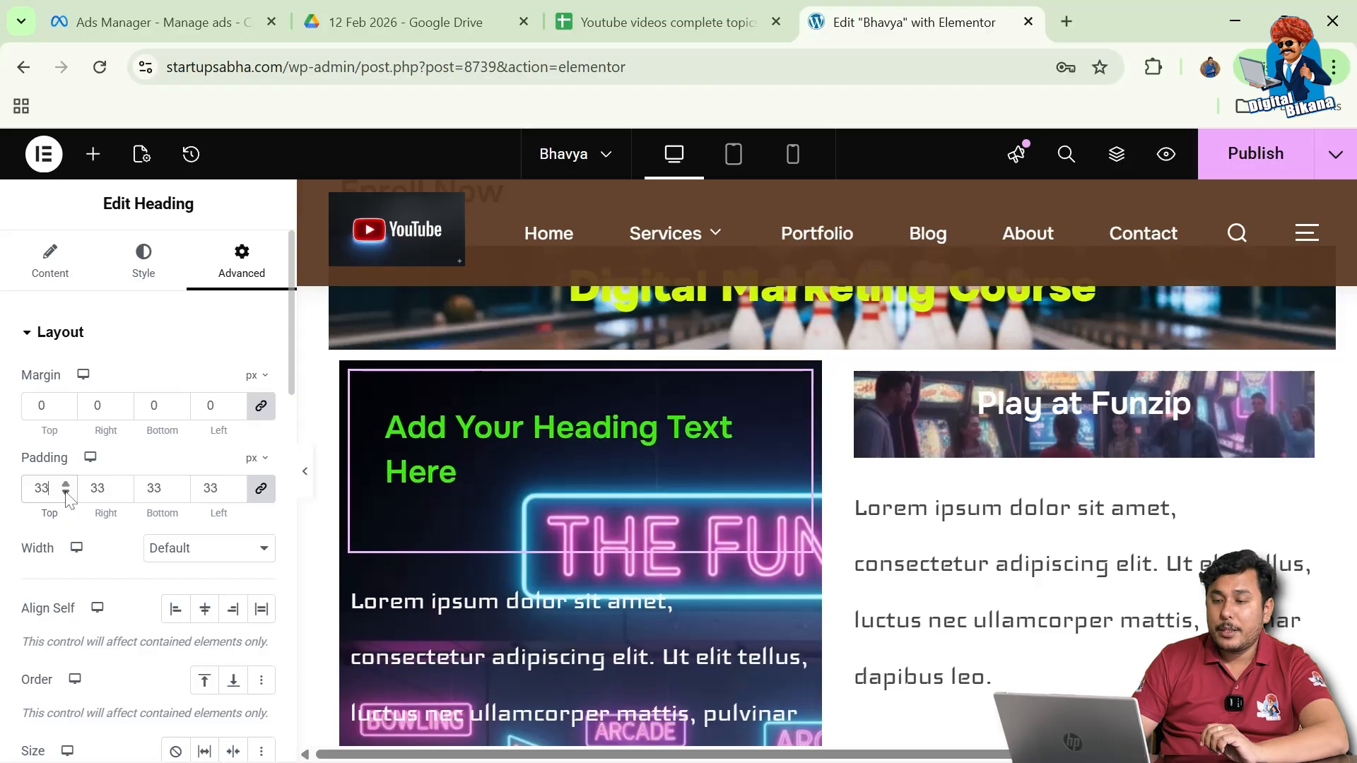
click(66, 493)
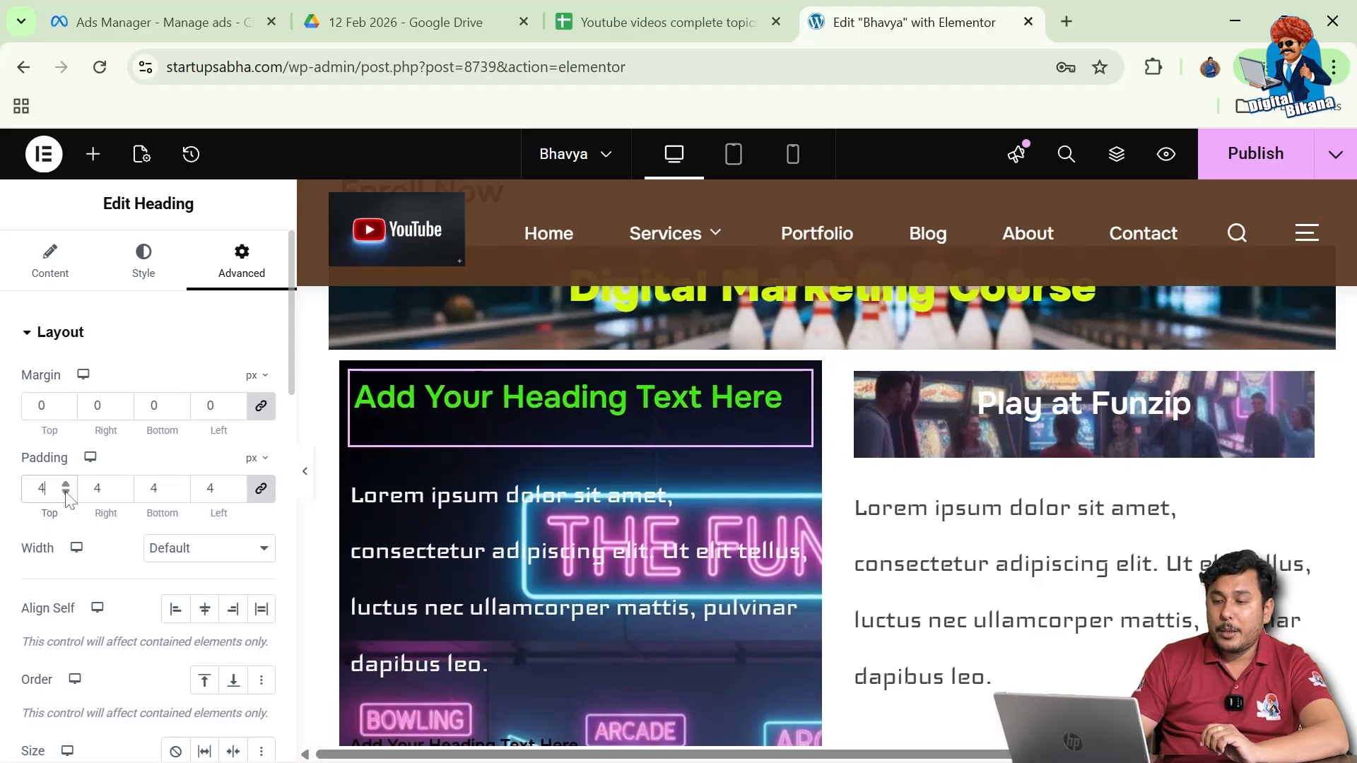
- Unlink the heading's padding values and raise only the top padding to 99 px
click(261, 489)
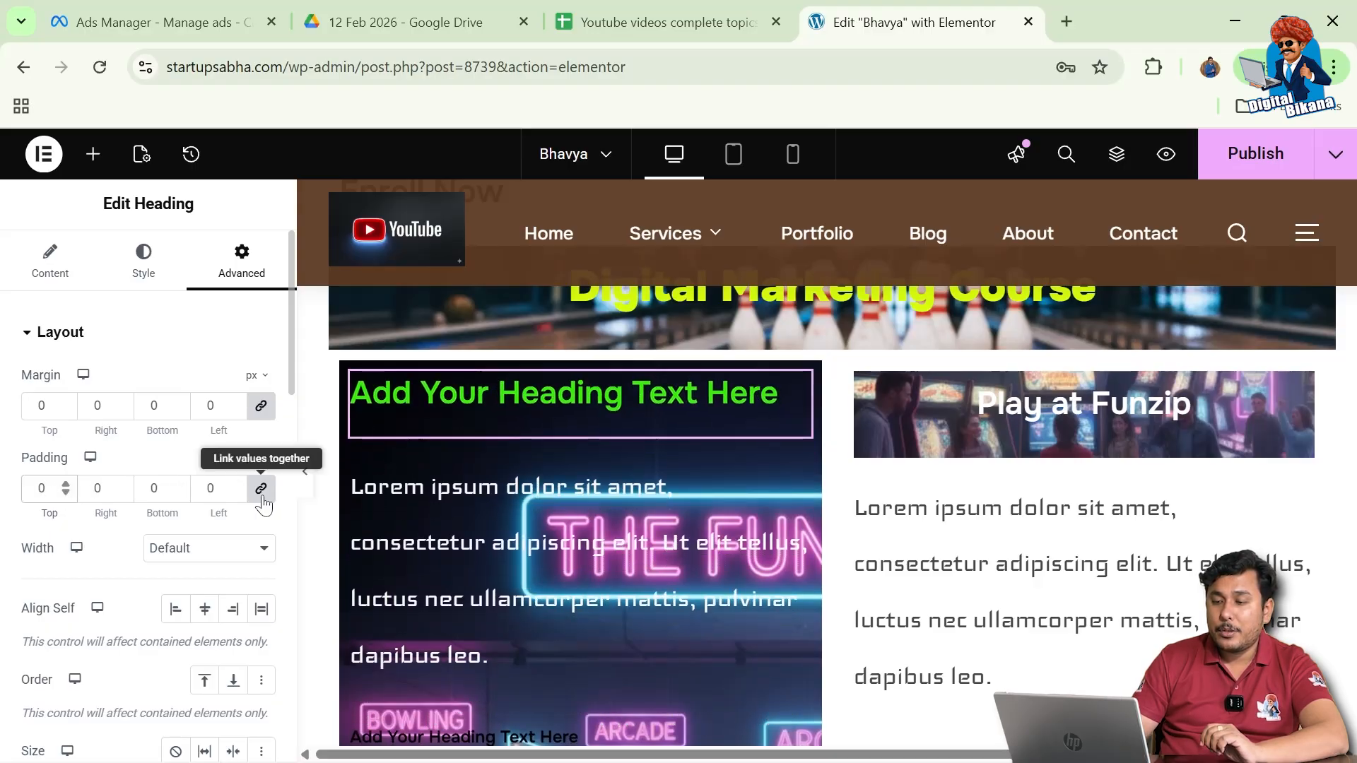
click(65, 483)
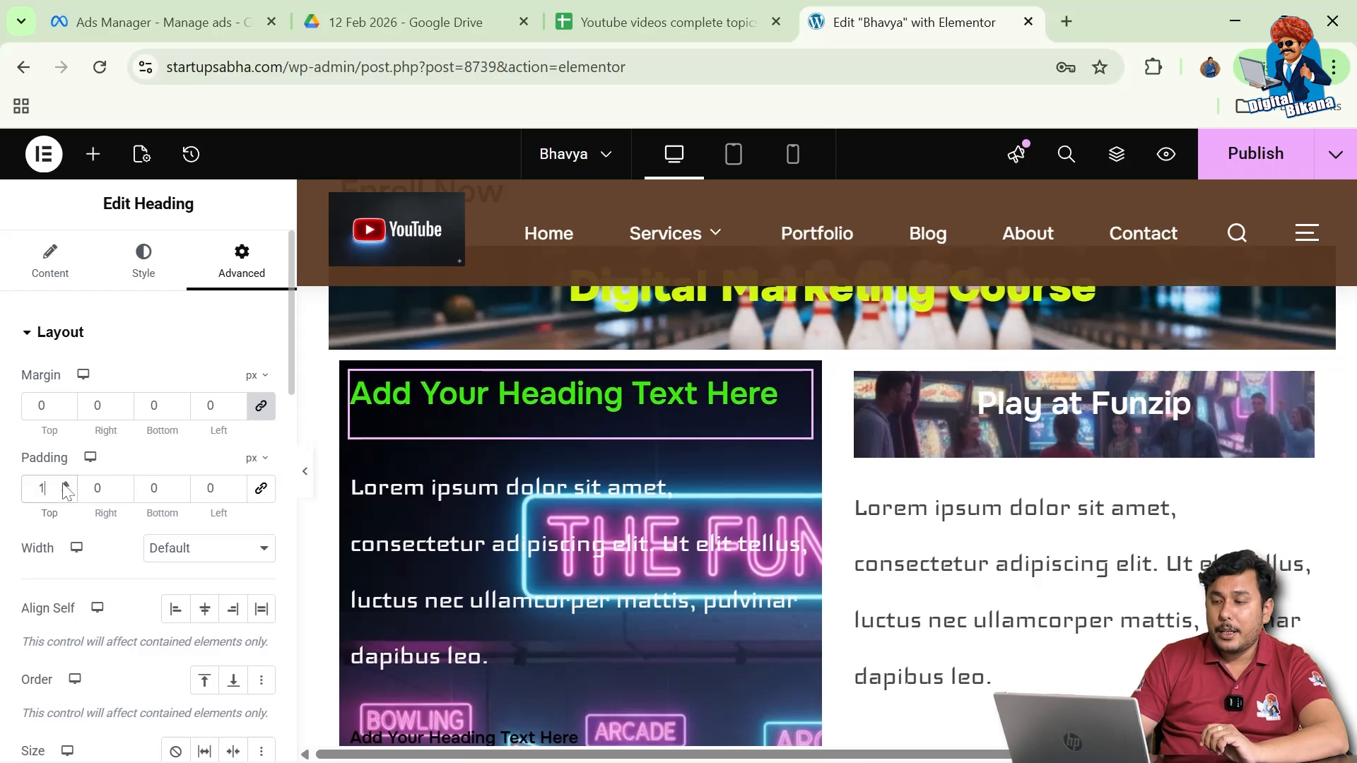
click(66, 484)
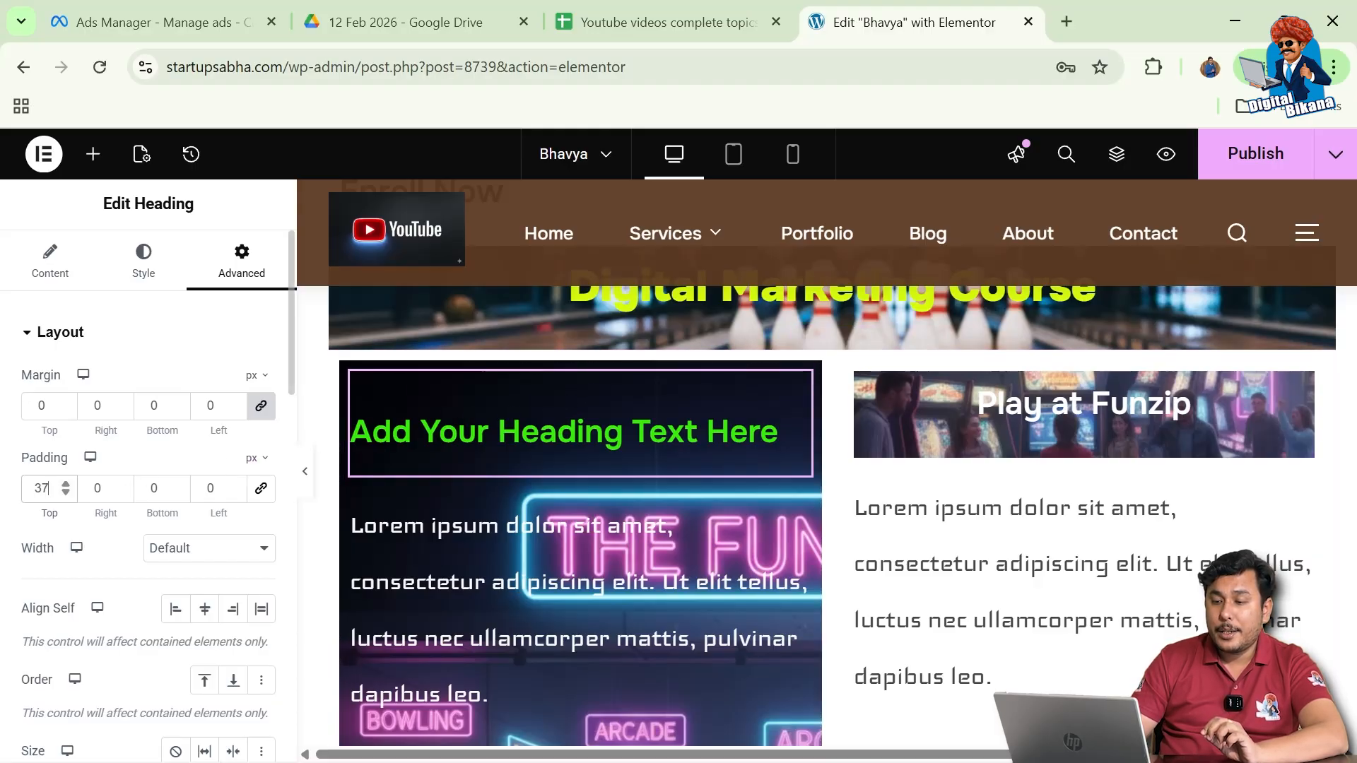
click(65, 484)
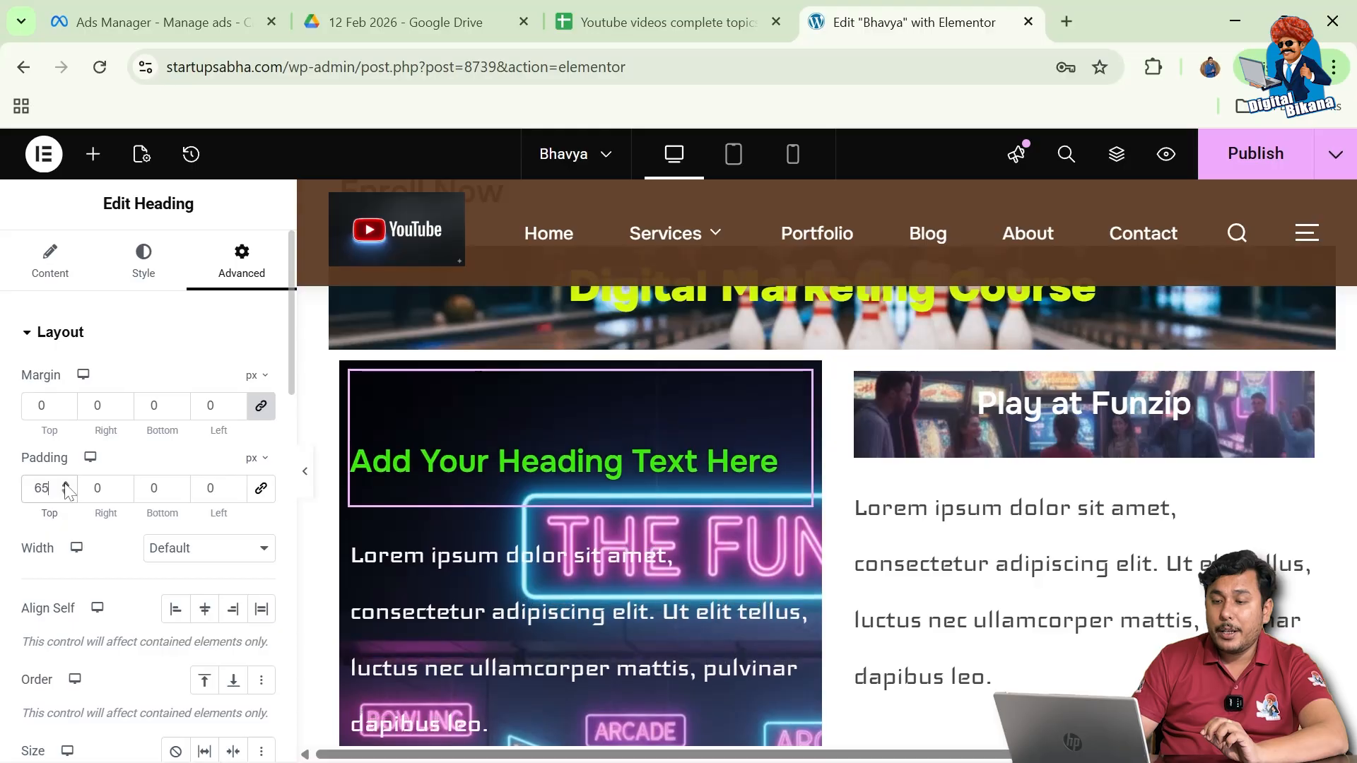
click(66, 484)
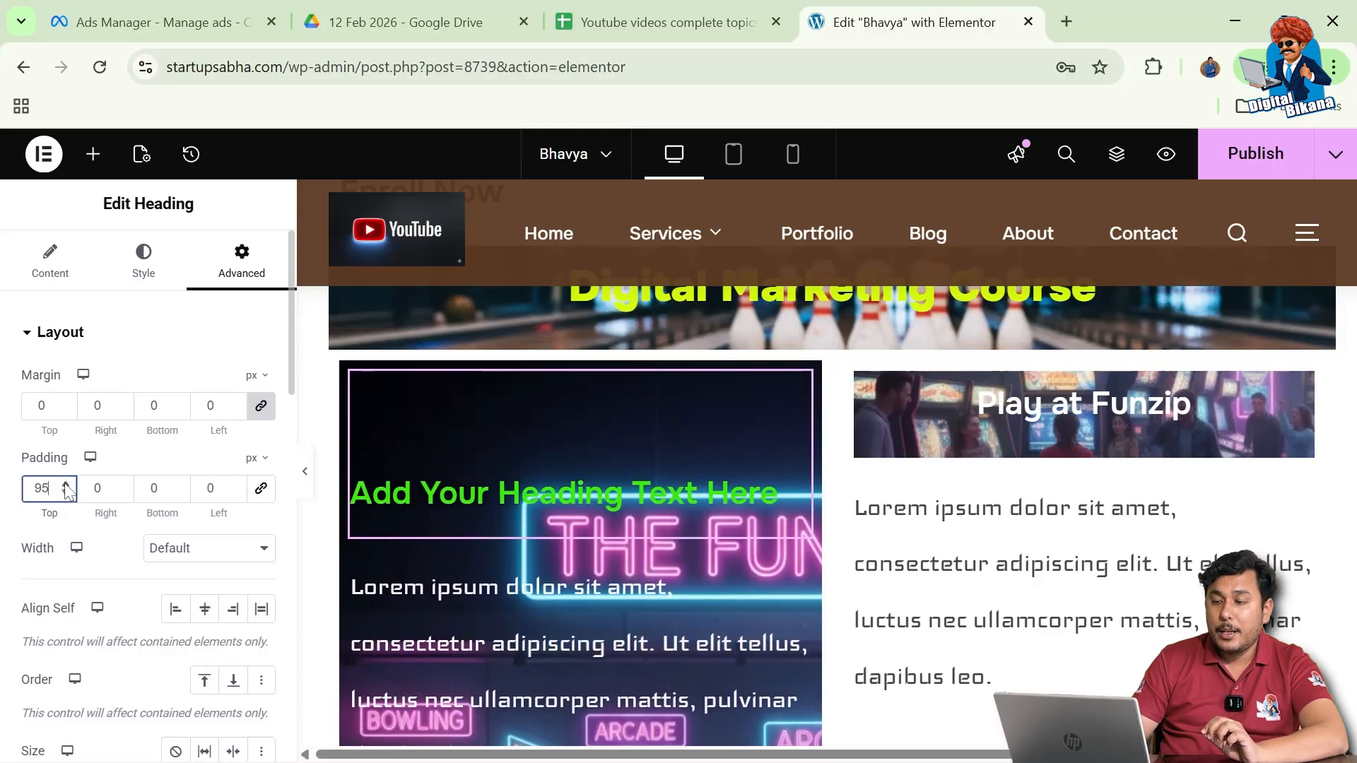
click(65, 484)
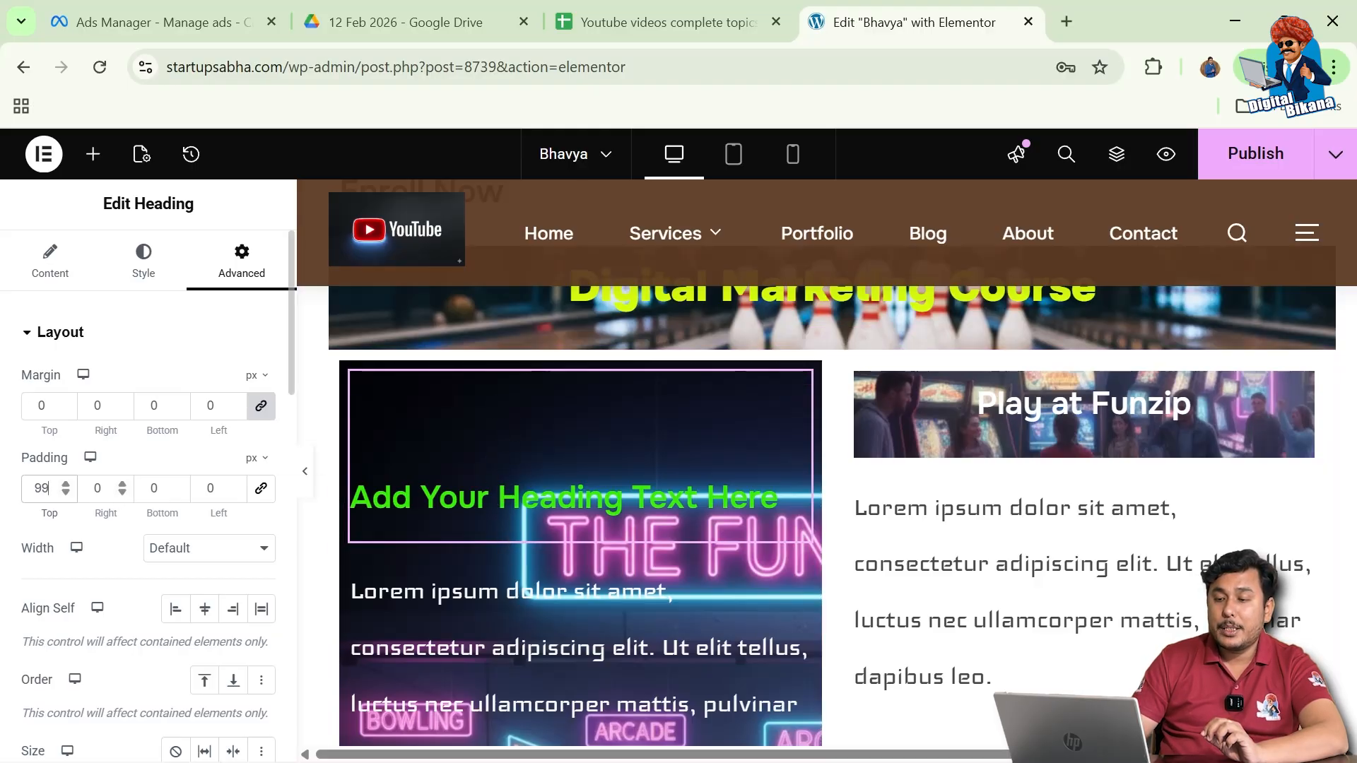
- Reset the heading's top padding to 0 px and lower its right padding to -26 px
click(66, 494)
drag(66, 494, 26, 489)
drag(122, 494, 123, 494)
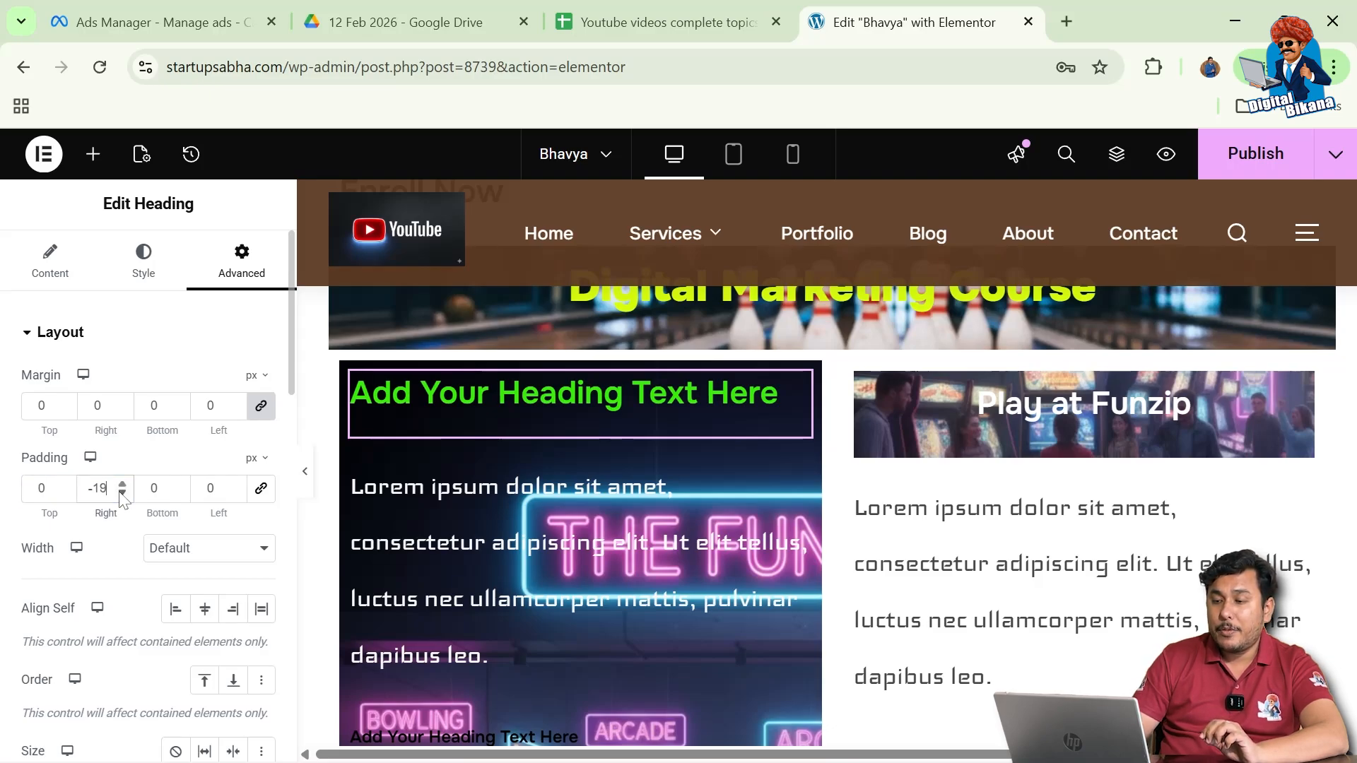
- Try a left padding of -12 px on the heading and return it to 0 px
key(Tab)
key(Tab)
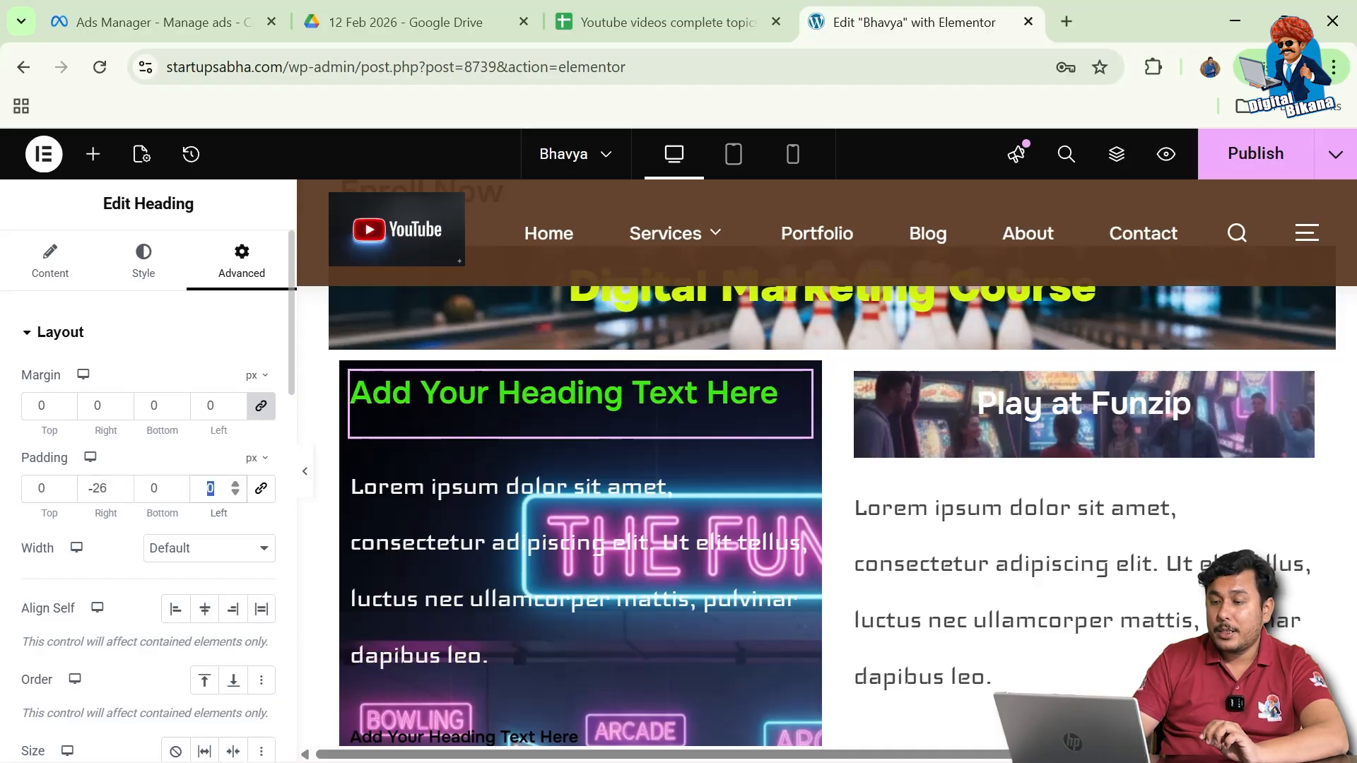
text(-12)
drag(236, 495, 236, 495)
text(0)
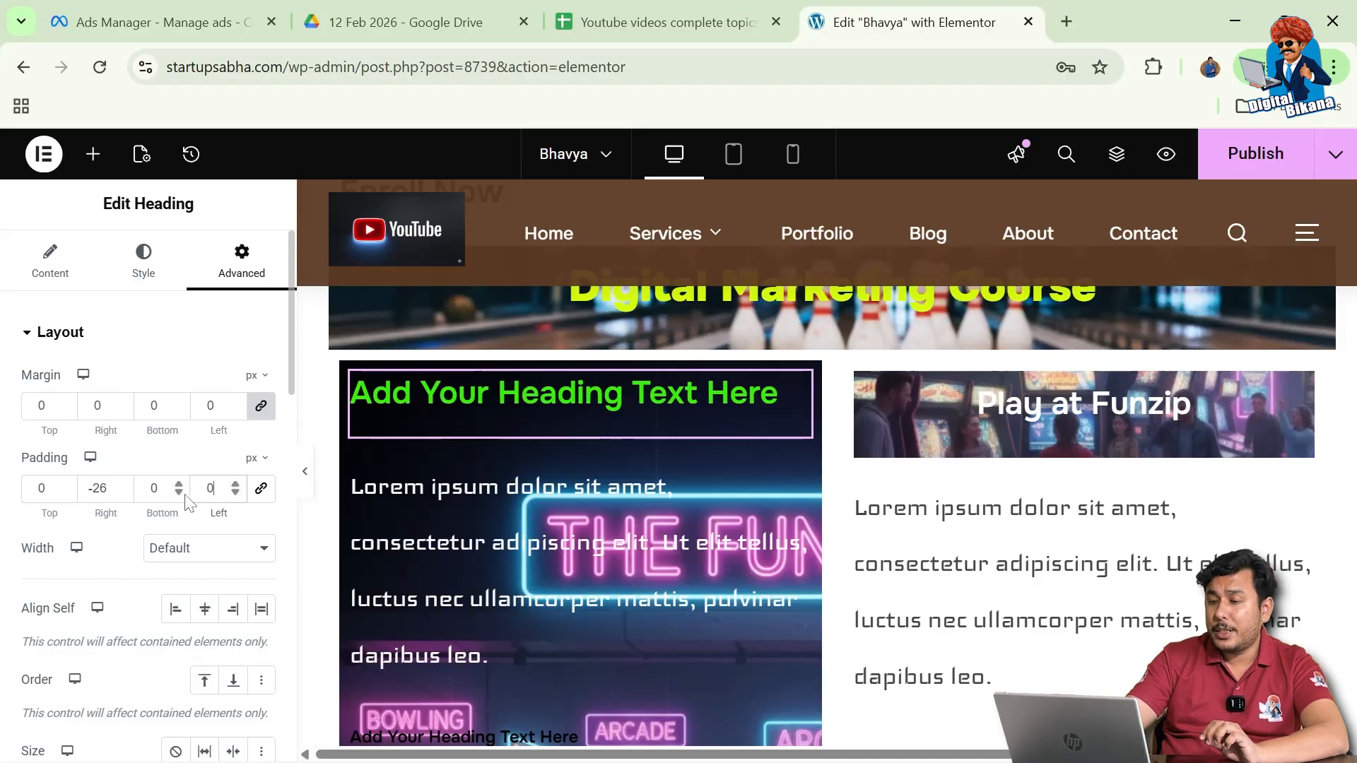
- Raise the heading's right padding to 115 px and reduce it to 52 px
text(0)
mouse_move(109, 488)
mouse_down()
mouse_move(83, 489)
mouse_move(122, 485)
mouse_up()
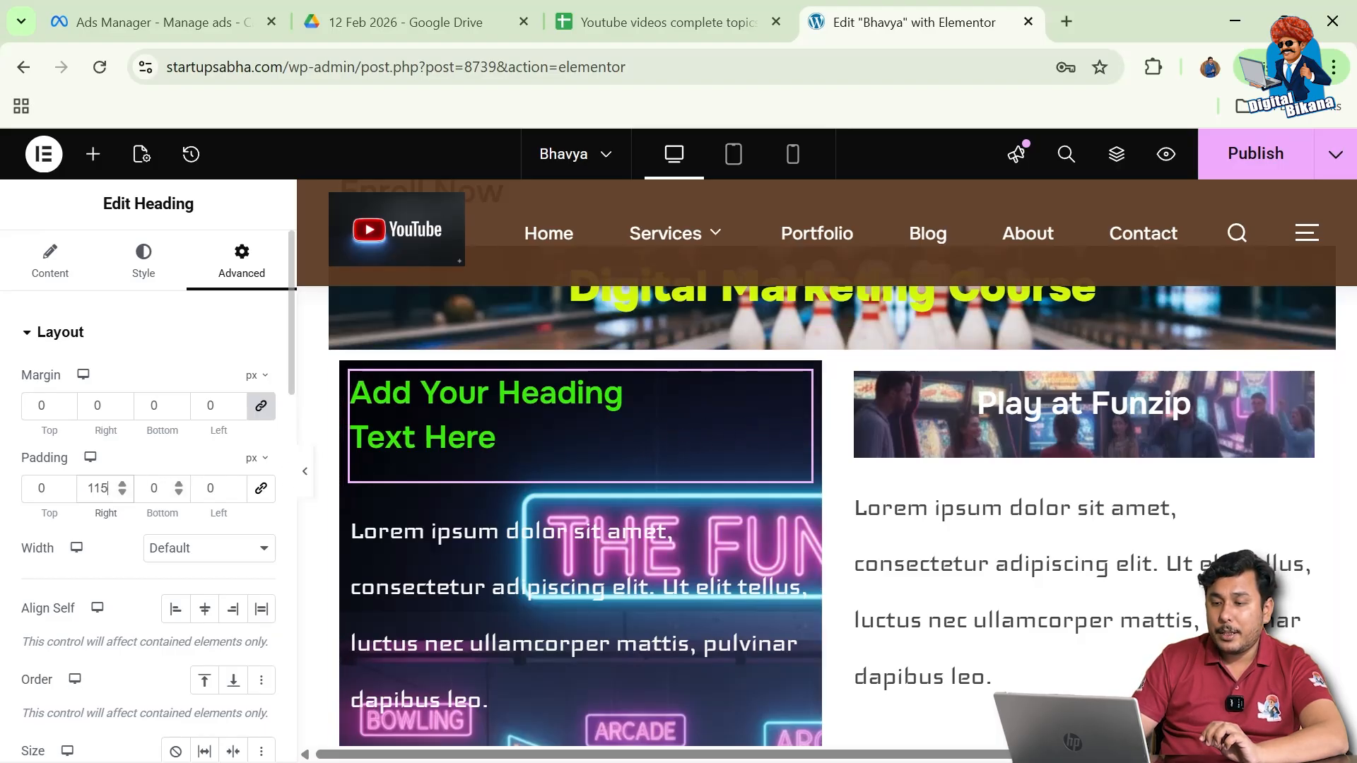
drag(123, 488, 124, 494)
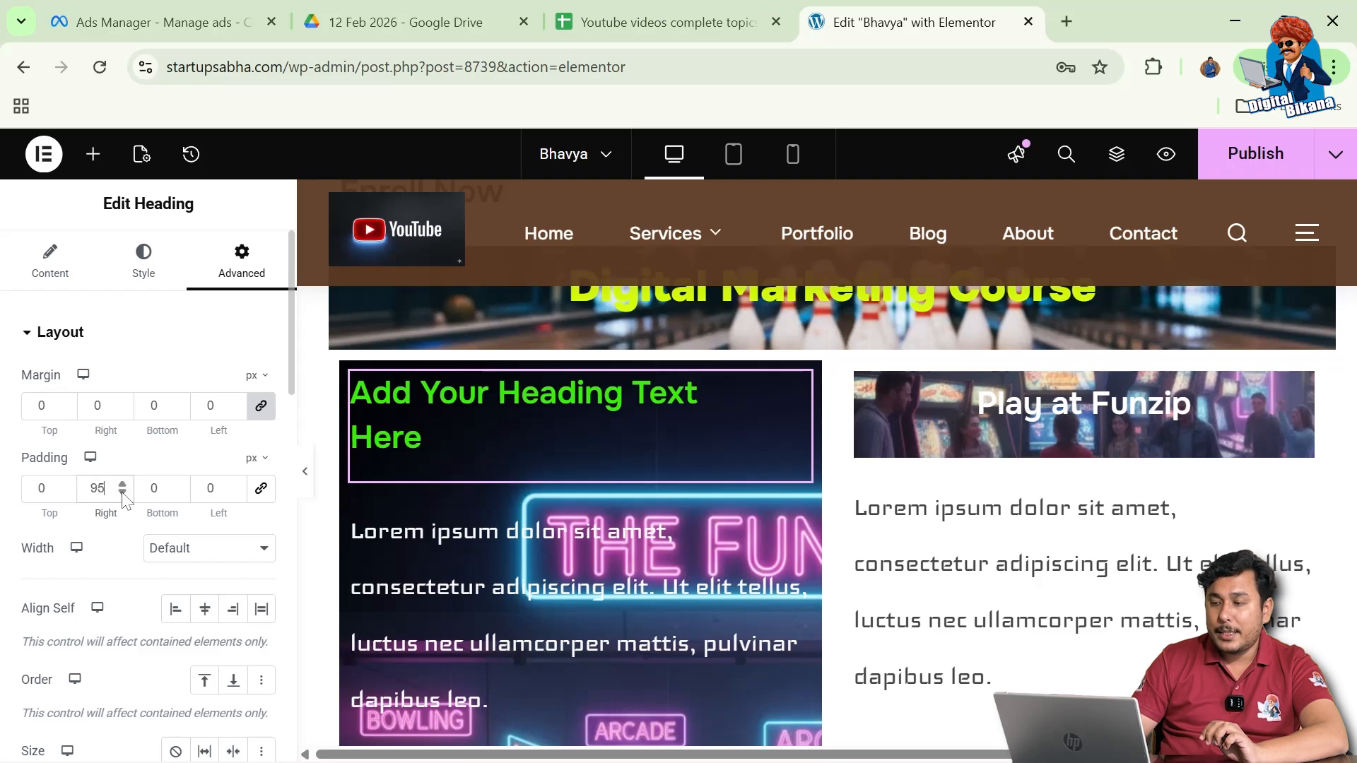
drag(124, 498, 124, 498)
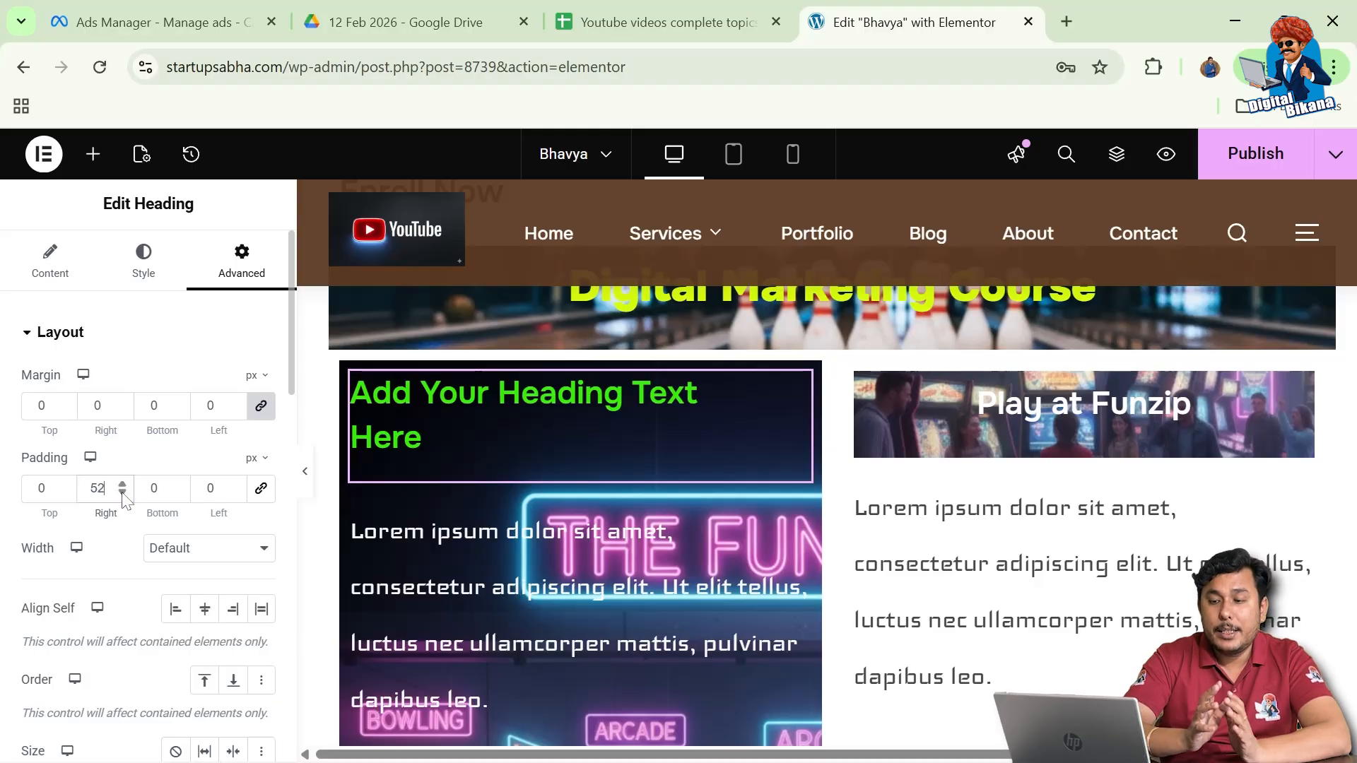